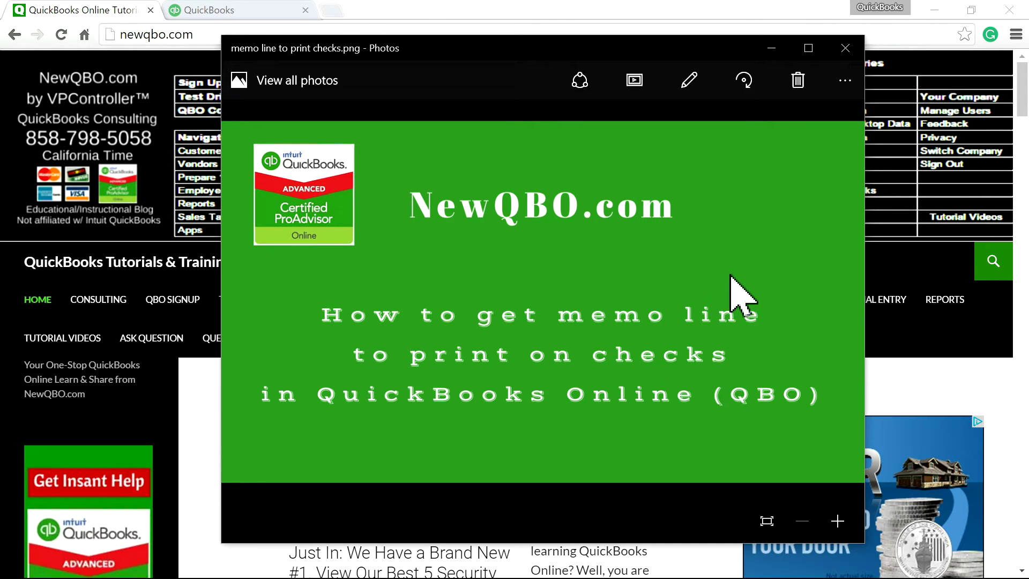
Move the Photos title-image window aside and close it, returning to the tutorial blog in Chrome.
{"action": "left_click_drag", "start_coordinate": [522, 75], "coordinate": [1026, 107]}
{"action": "key", "text": "alt+Tab"}
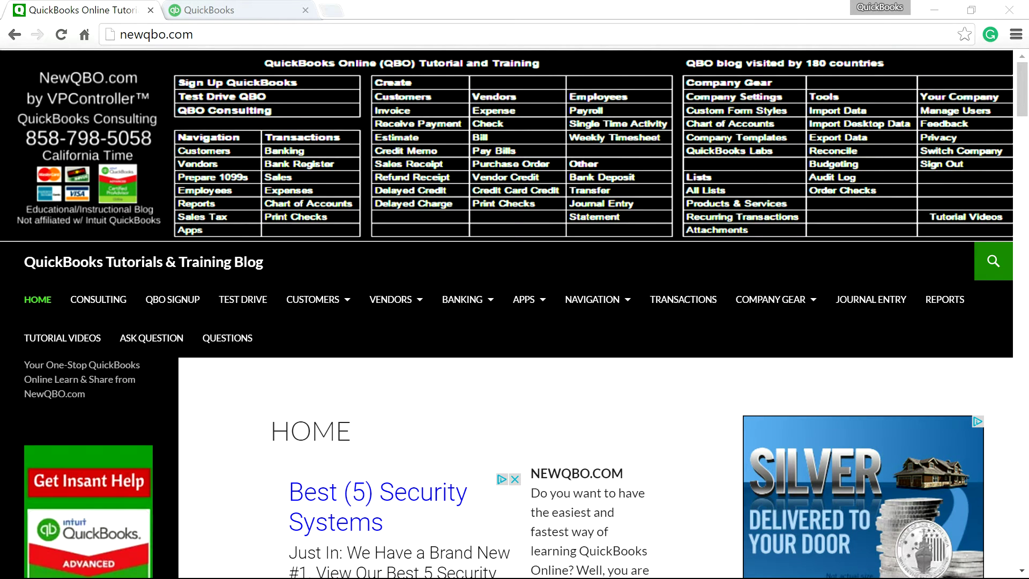
Switch to QuickBooks Online and start a new Check from the + Create menu.
{"action": "left_click", "coordinate": [215, 8]}
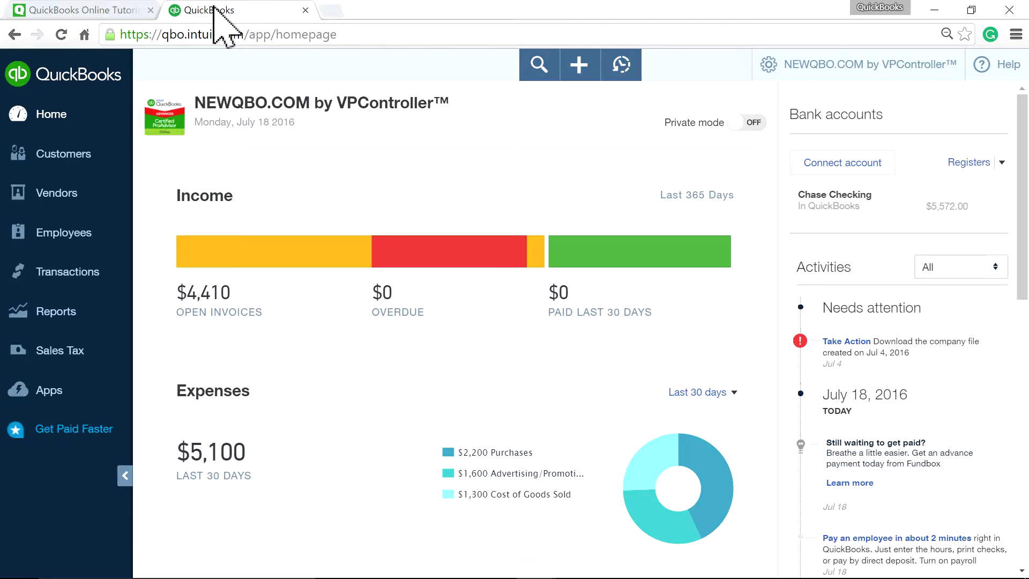
{"action": "left_click", "coordinate": [578, 67]}
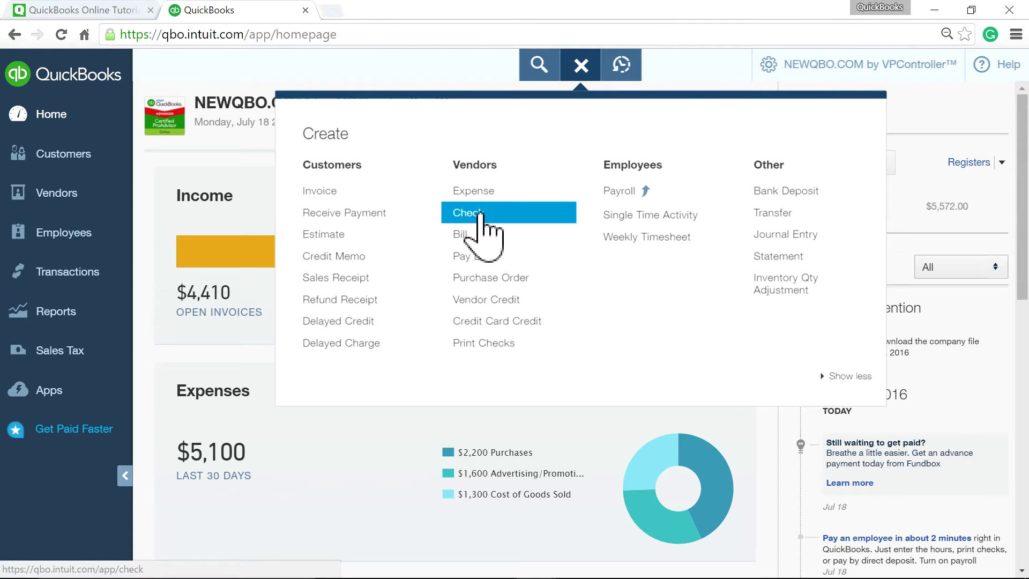
{"action": "left_click", "coordinate": [449, 215]}
Start a check to SD Advertising charged to the Advertising/Promotional account.
{"action": "left_click", "coordinate": [464, 217]}
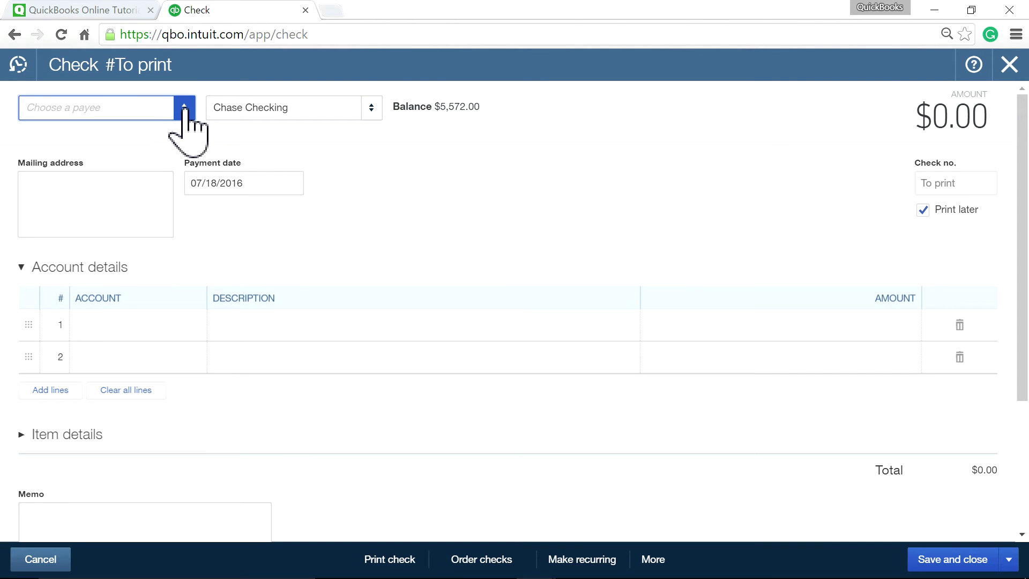
{"action": "left_click", "coordinate": [184, 109]}
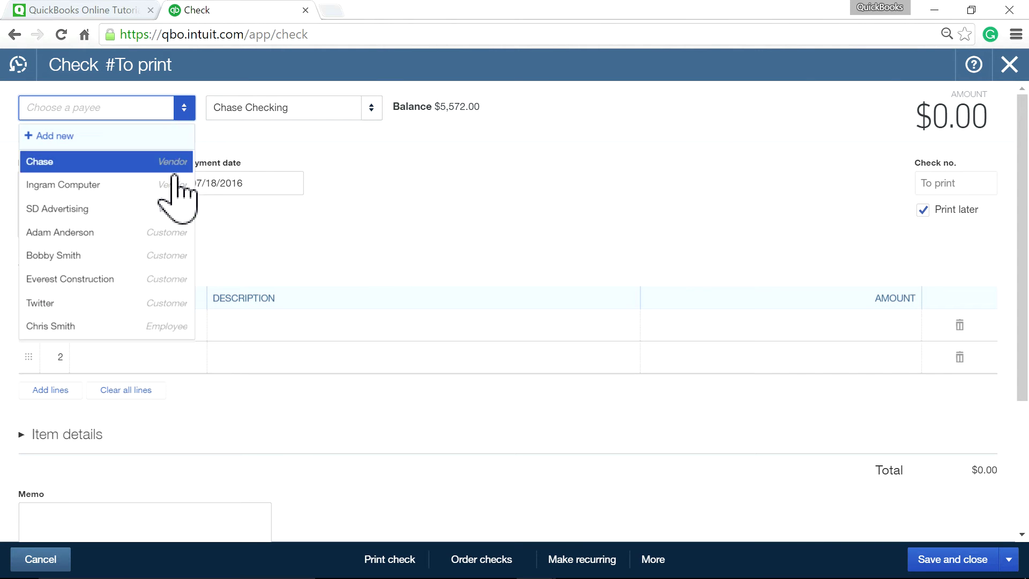
{"action": "left_click", "coordinate": [158, 210]}
{"action": "left_click", "coordinate": [146, 325]}
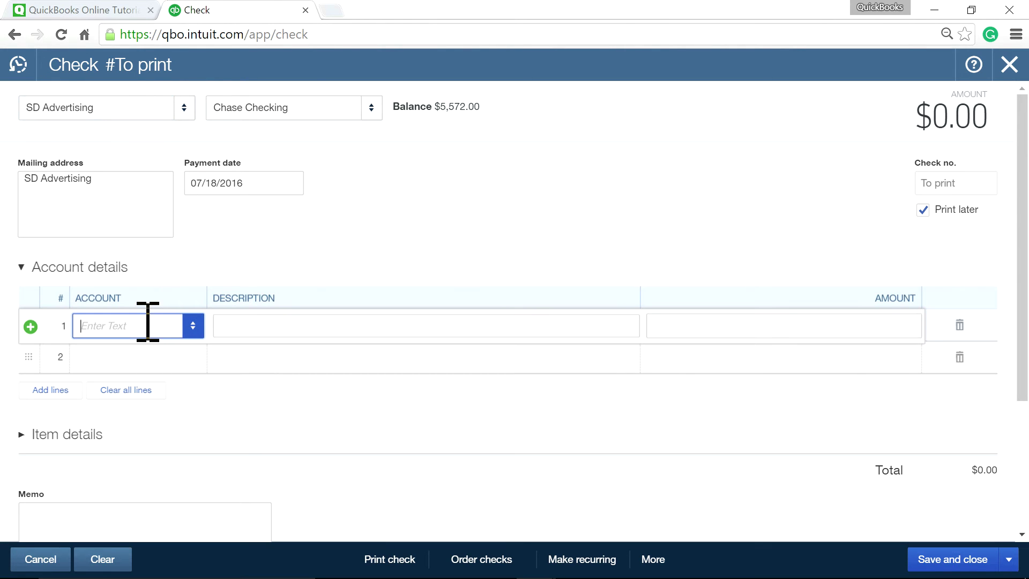
{"action": "type", "text": "Advertising/Promotio"}
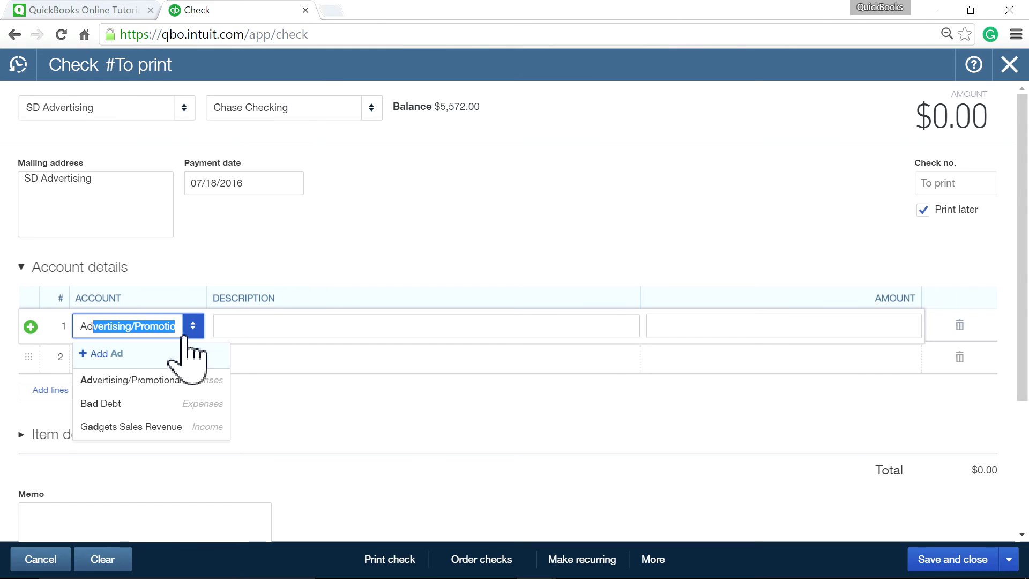
{"action": "left_click", "coordinate": [176, 379]}
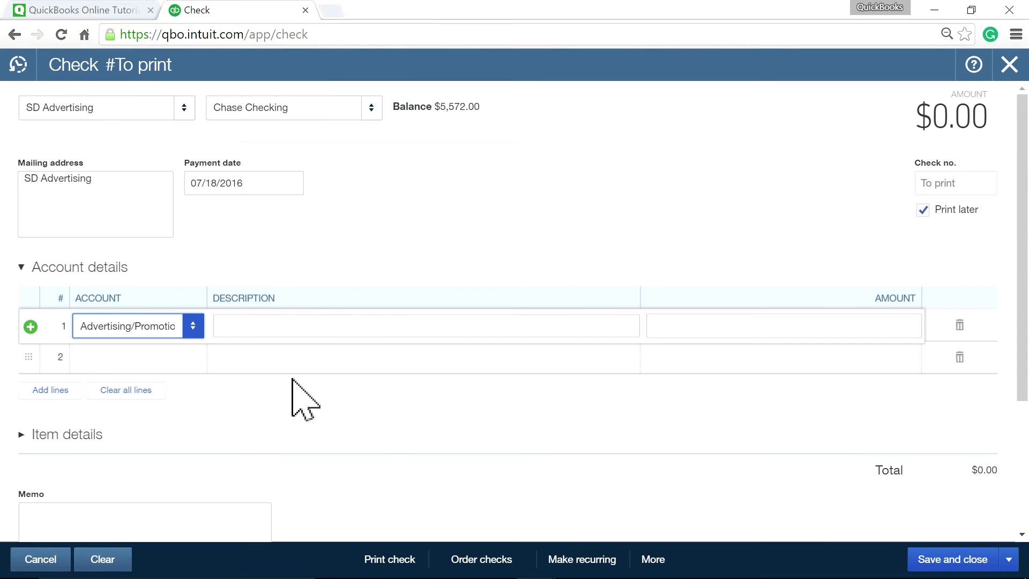
{"action": "left_click", "coordinate": [193, 333]}
{"action": "left_click", "coordinate": [509, 252]}
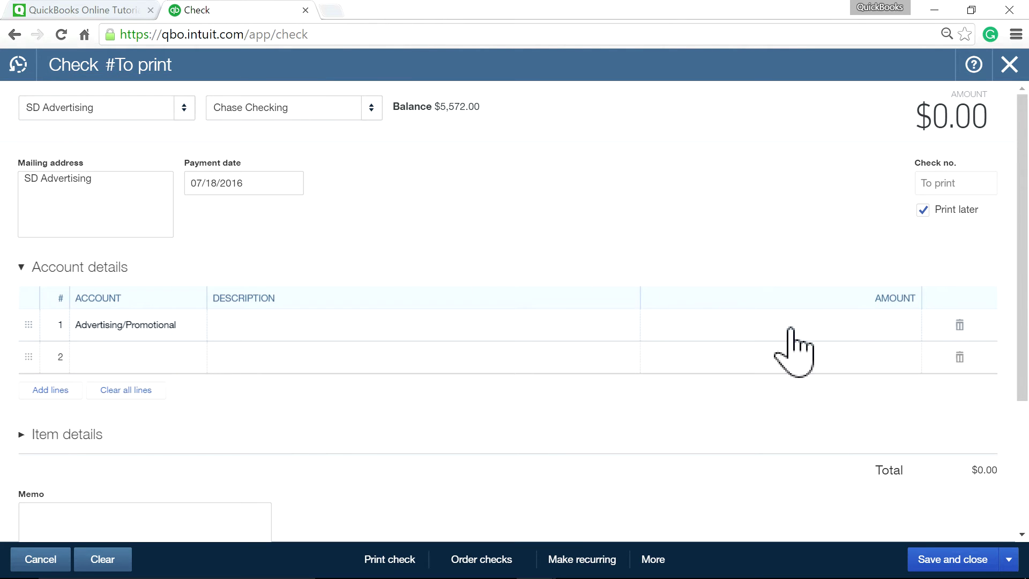
Set the line amount to 1,200.00, correcting an initial 5,000, and begin the memo.
{"action": "left_click", "coordinate": [900, 324]}
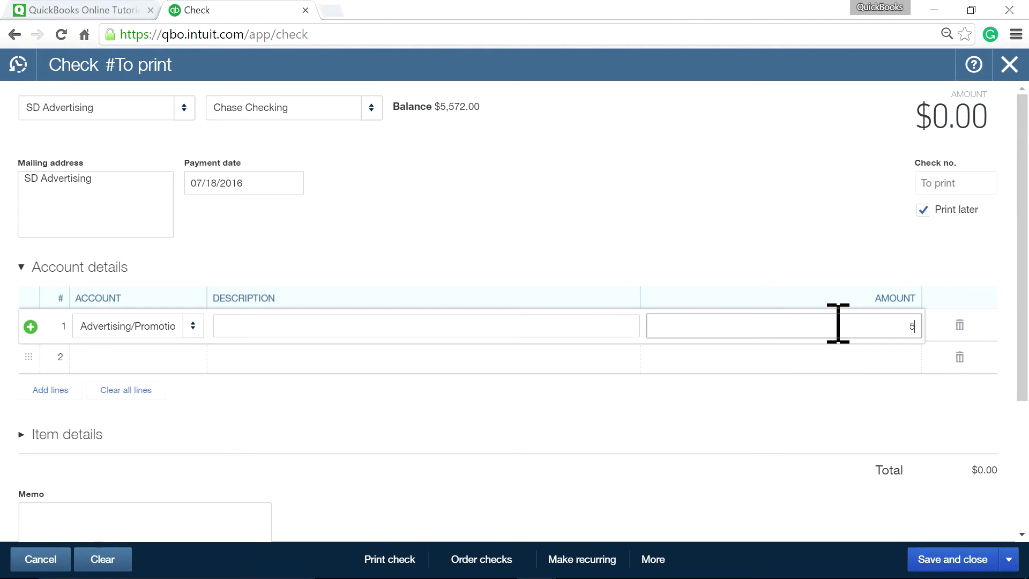
{"action": "type", "text": "5000"}
{"action": "left_click", "coordinate": [772, 266]}
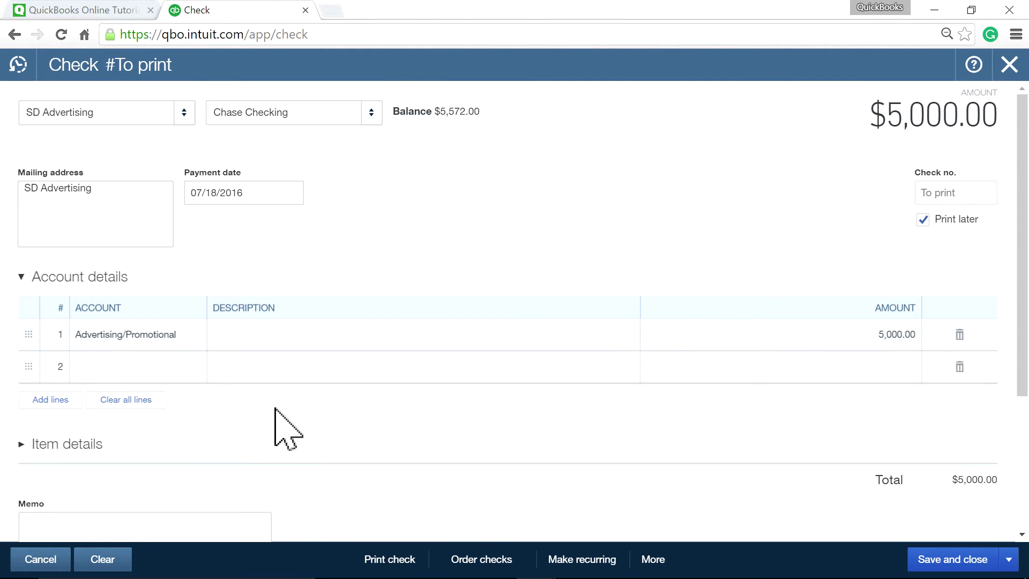
{"action": "scroll", "coordinate": [274, 429], "scroll_direction": "down", "scroll_amount": 2}
{"action": "left_click", "coordinate": [887, 256]}
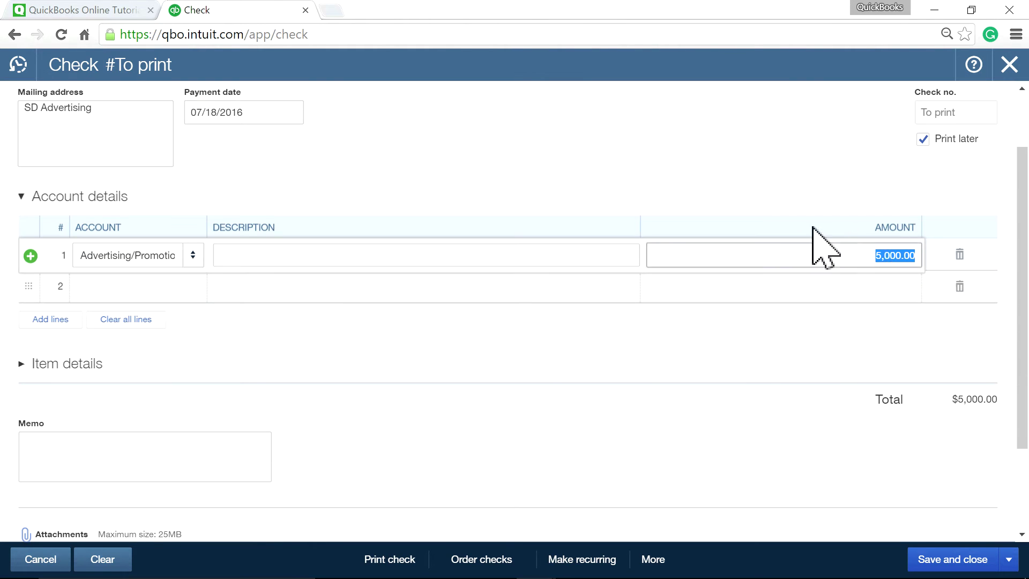
{"action": "scroll", "coordinate": [793, 241], "scroll_direction": "up", "scroll_amount": 2}
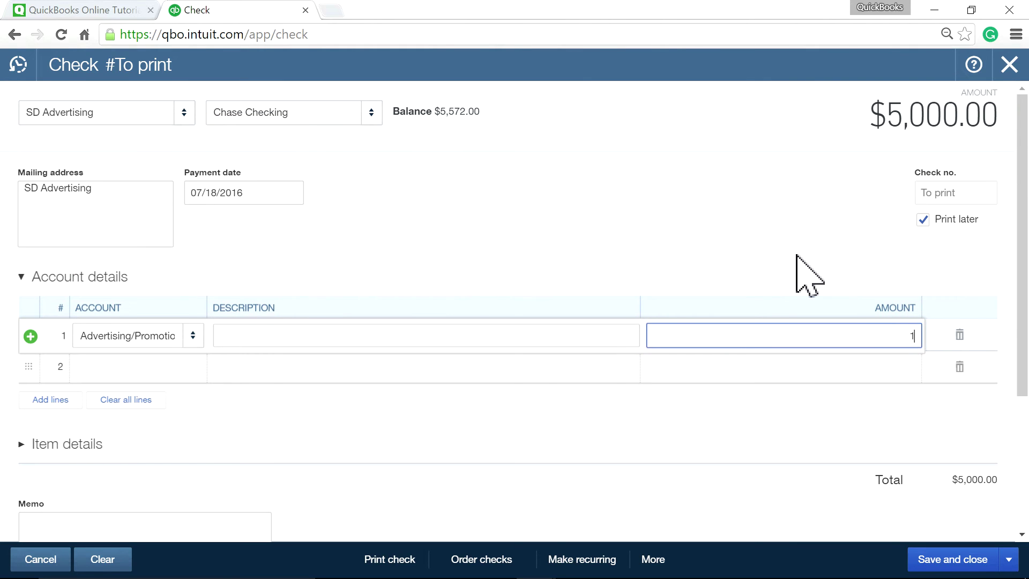
{"action": "left_click", "coordinate": [741, 266]}
{"action": "scroll", "coordinate": [408, 413], "scroll_direction": "down", "scroll_amount": 4}
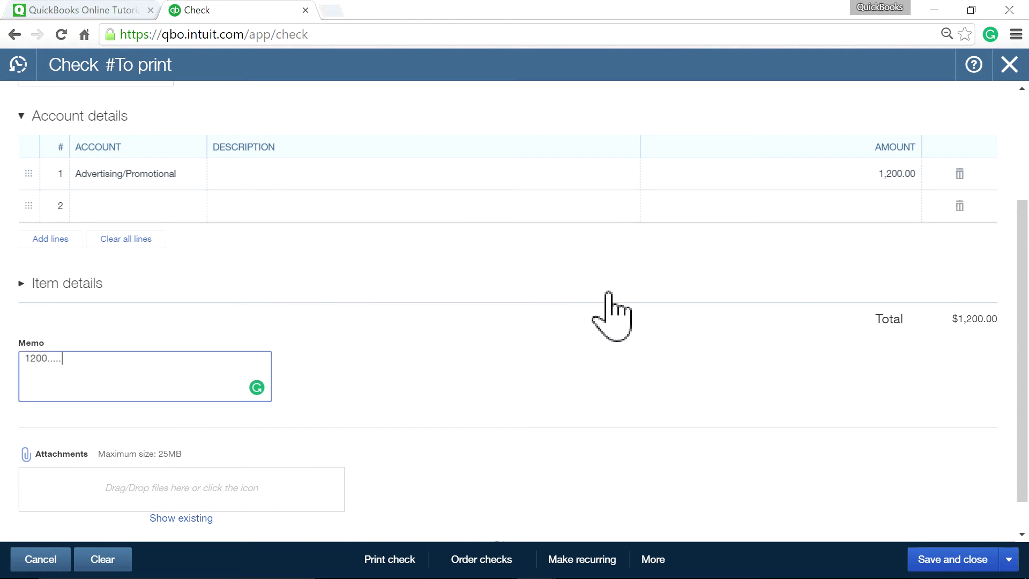
{"action": "left_click", "coordinate": [80, 364]}
Save the $1,200.00 check, preview and print it as check 1009, and confirm it printed.
{"action": "left_click", "coordinate": [379, 559]}
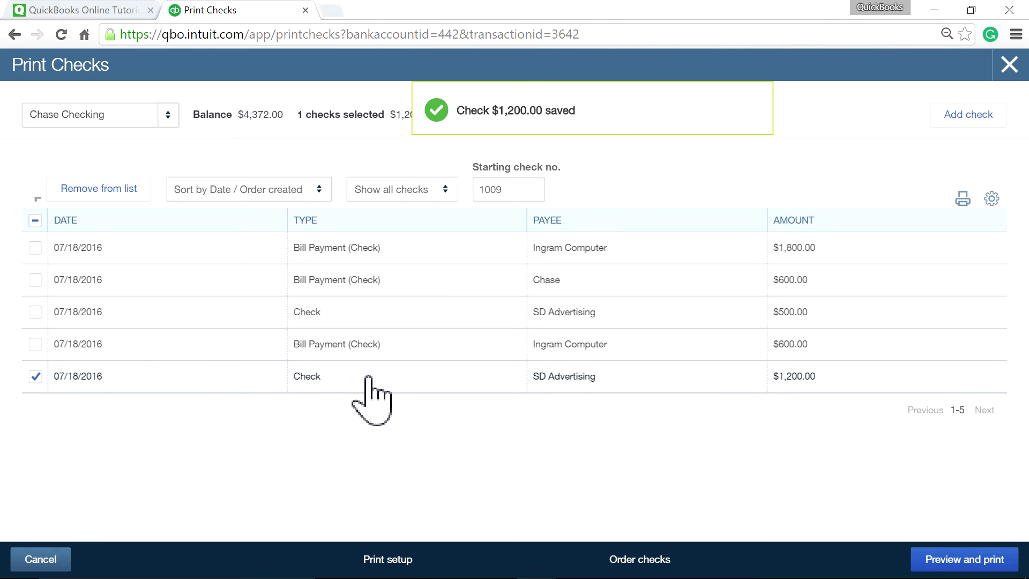
{"action": "left_click", "coordinate": [948, 559]}
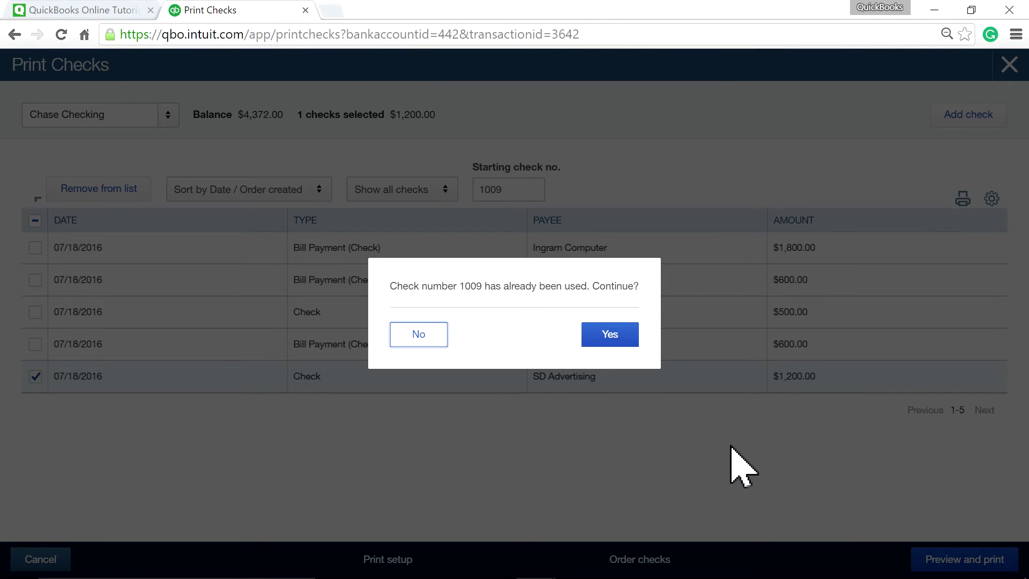
{"action": "left_click", "coordinate": [613, 336]}
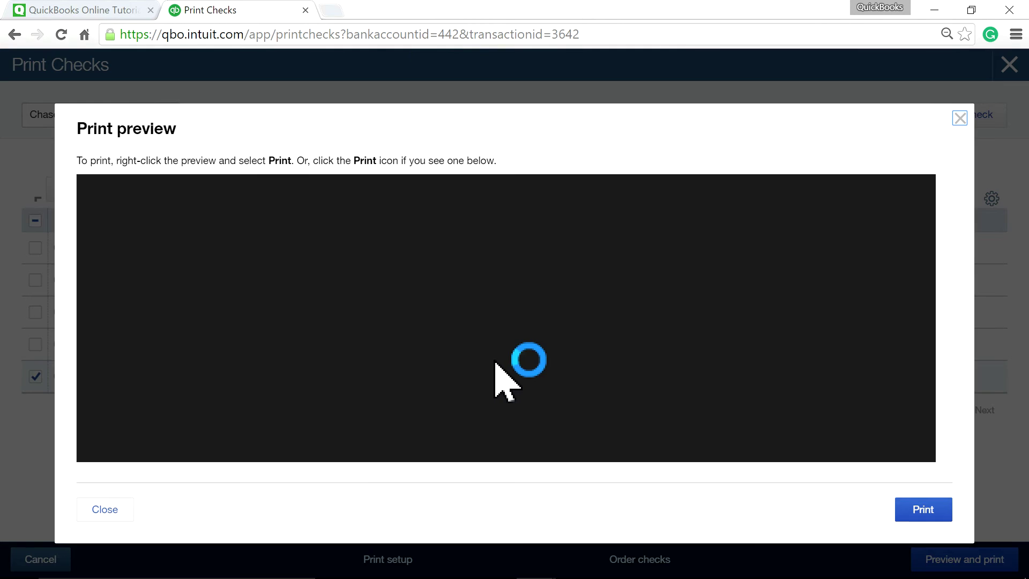
{"action": "scroll", "coordinate": [510, 372], "scroll_direction": "down", "scroll_amount": 2}
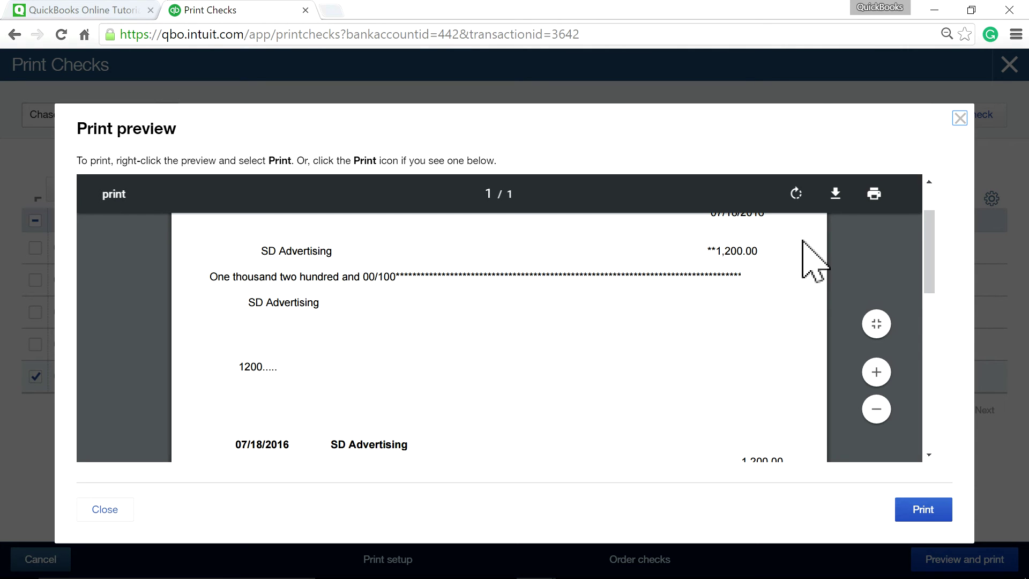
{"action": "left_click", "coordinate": [959, 118]}
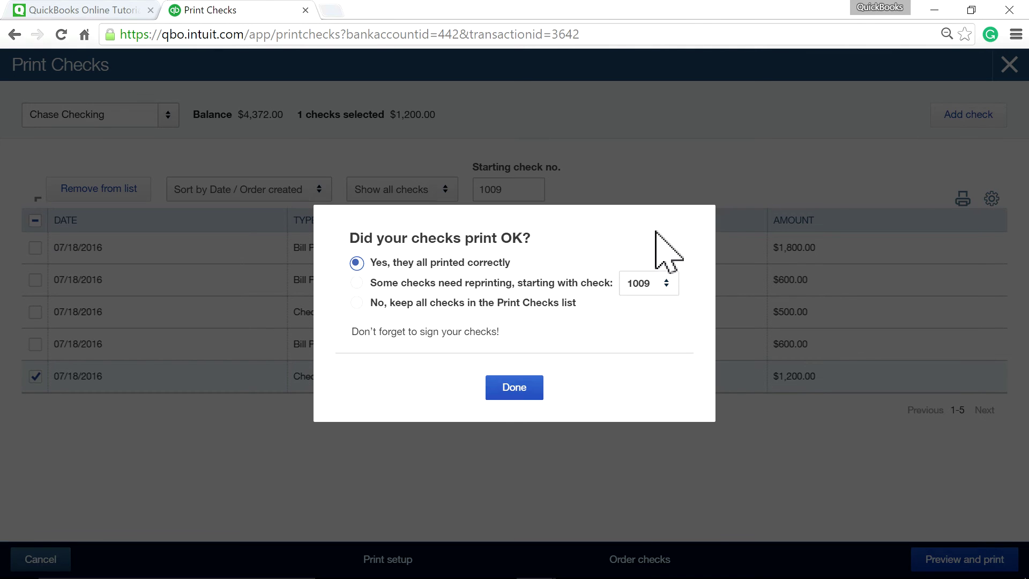
{"action": "left_click", "coordinate": [514, 388]}
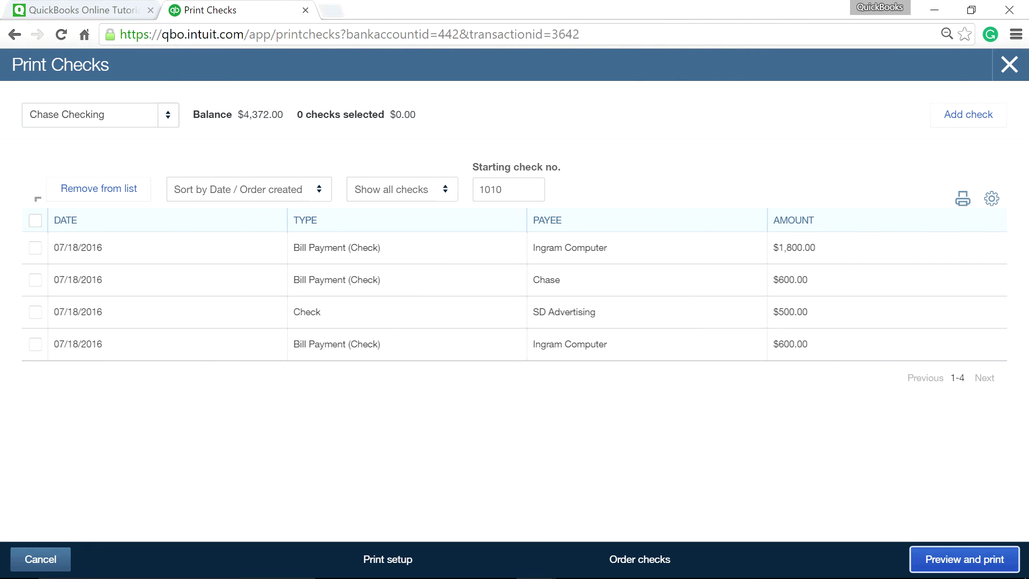
Back on the dashboard, start a new bill from vendor SD Advertising.
{"action": "left_click", "coordinate": [1005, 64]}
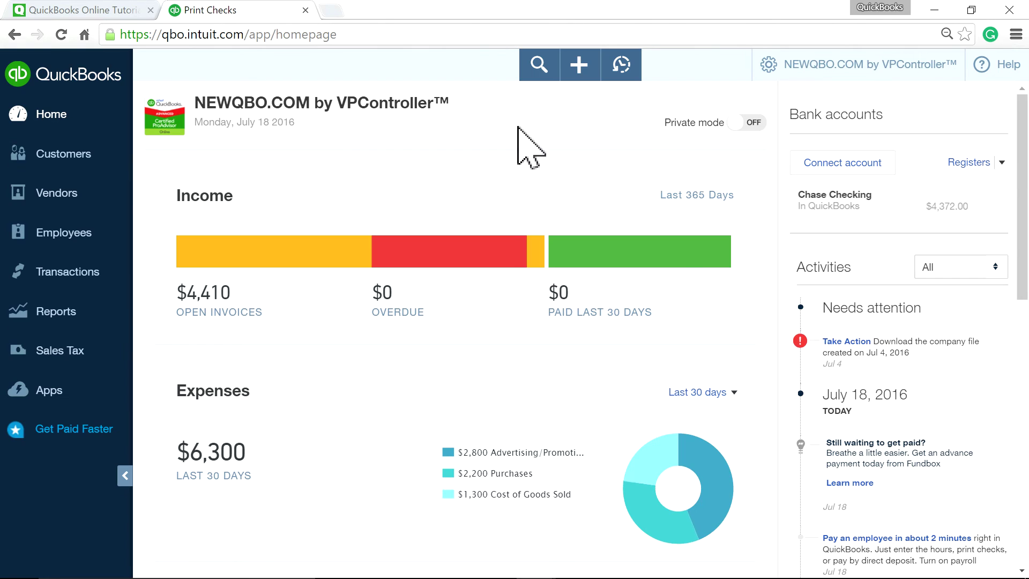
{"action": "left_click", "coordinate": [585, 75]}
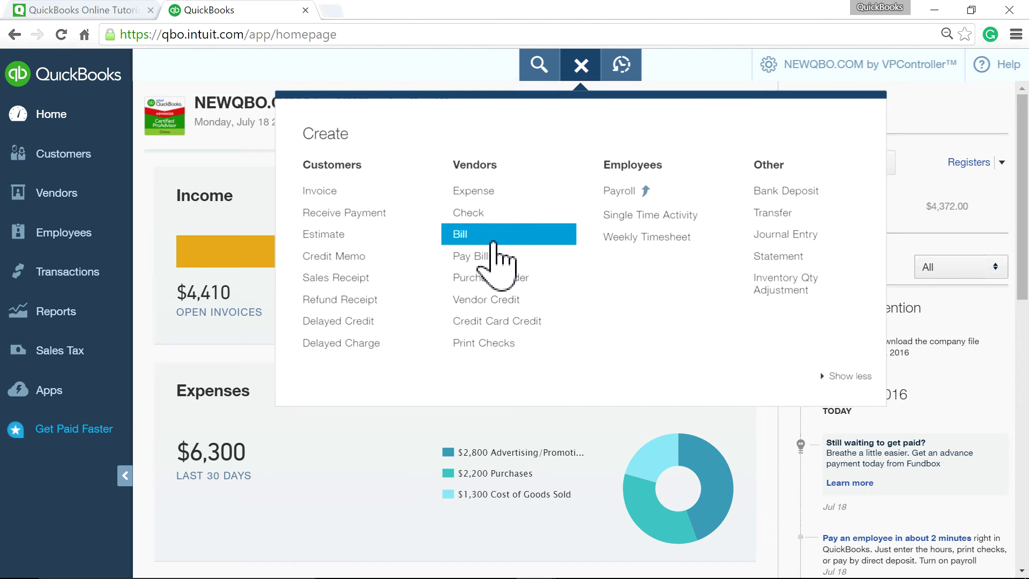
{"action": "left_click", "coordinate": [480, 236]}
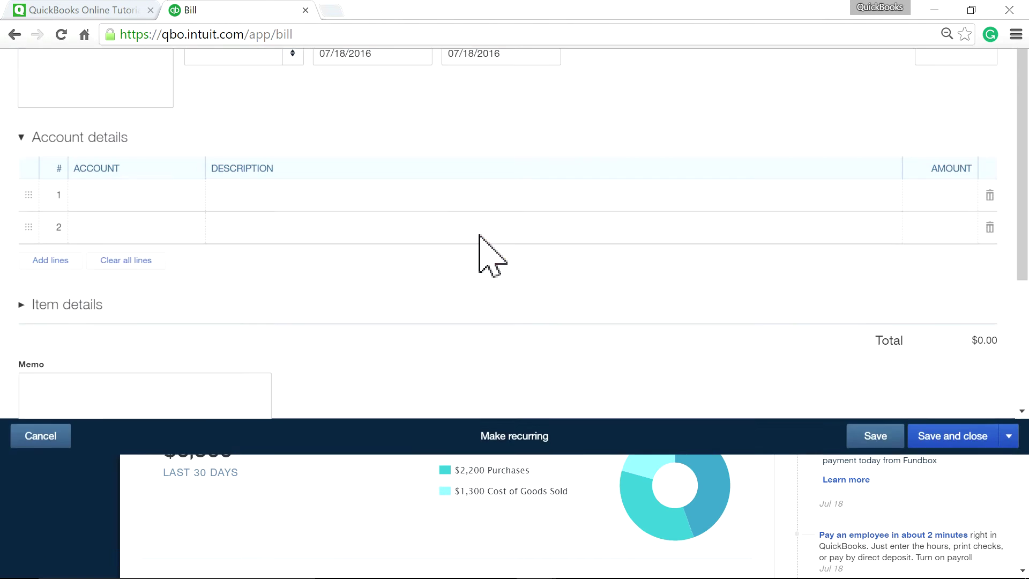
{"action": "left_click", "coordinate": [188, 106]}
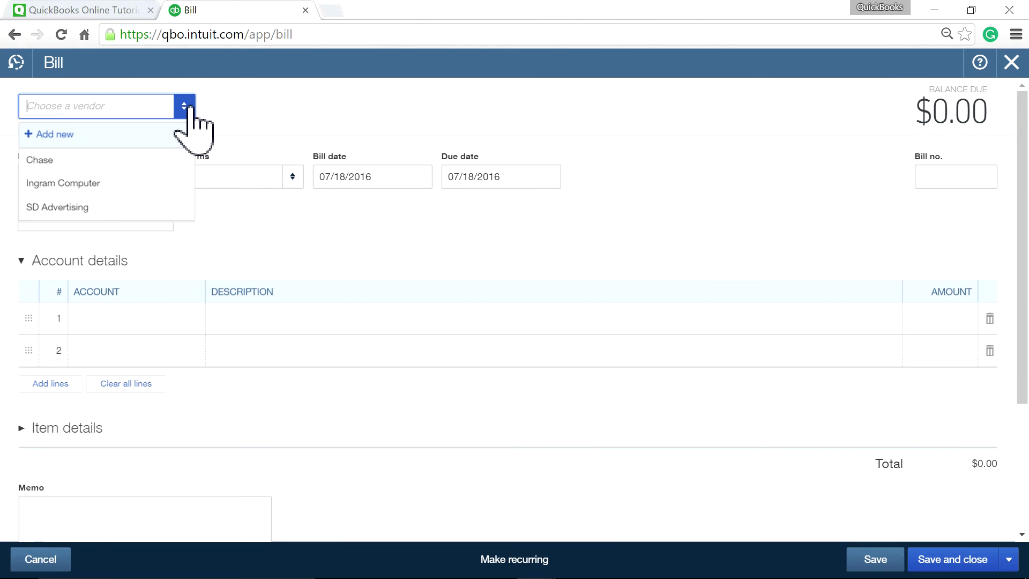
{"action": "left_click", "coordinate": [106, 210]}
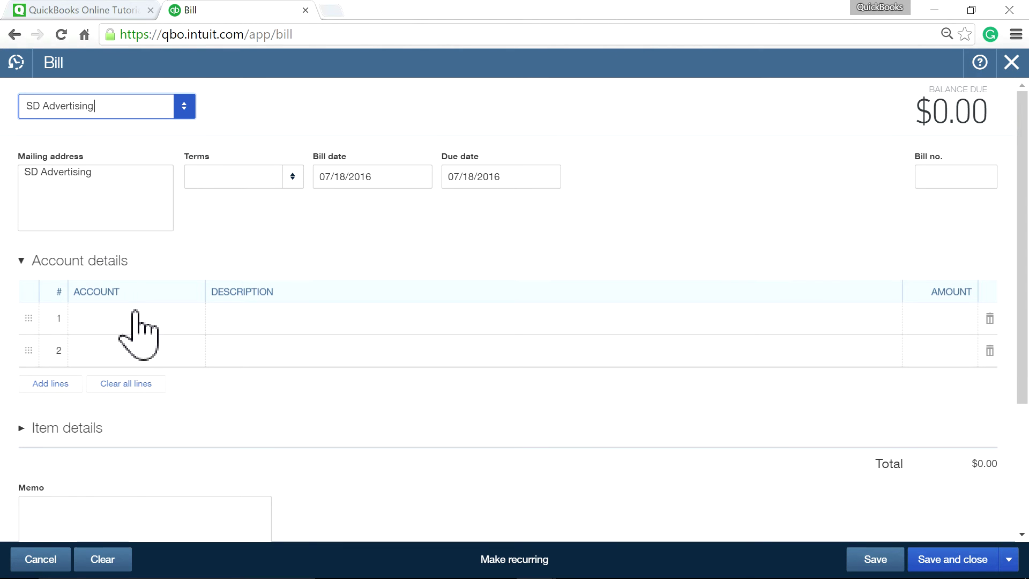
Charge the bill 1,400.00 to Advertising/Promotional with the memo '1400...'.
{"action": "left_click", "coordinate": [132, 328]}
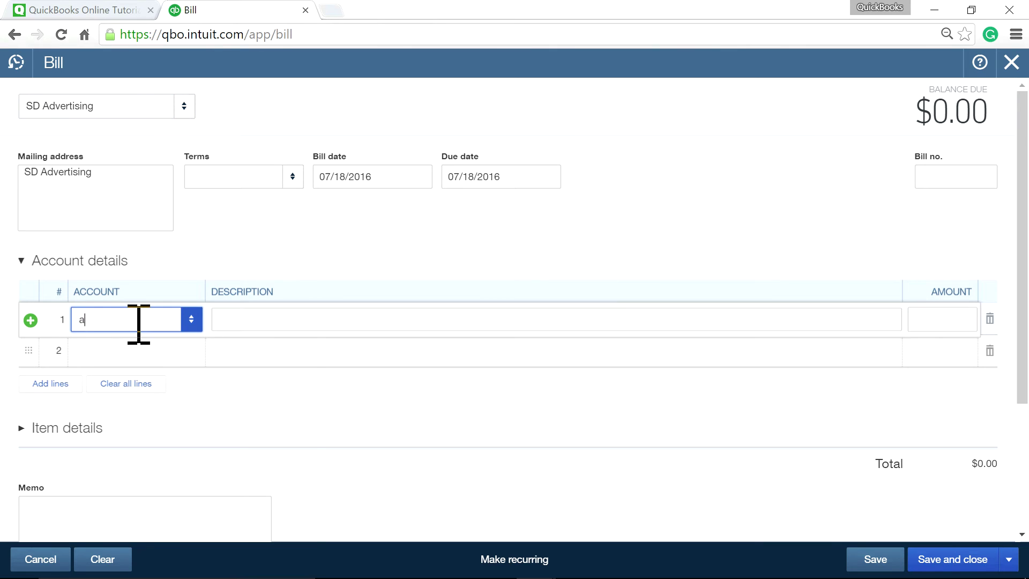
{"action": "type", "text": "Advertising/Promotic"}
{"action": "left_click", "coordinate": [139, 375]}
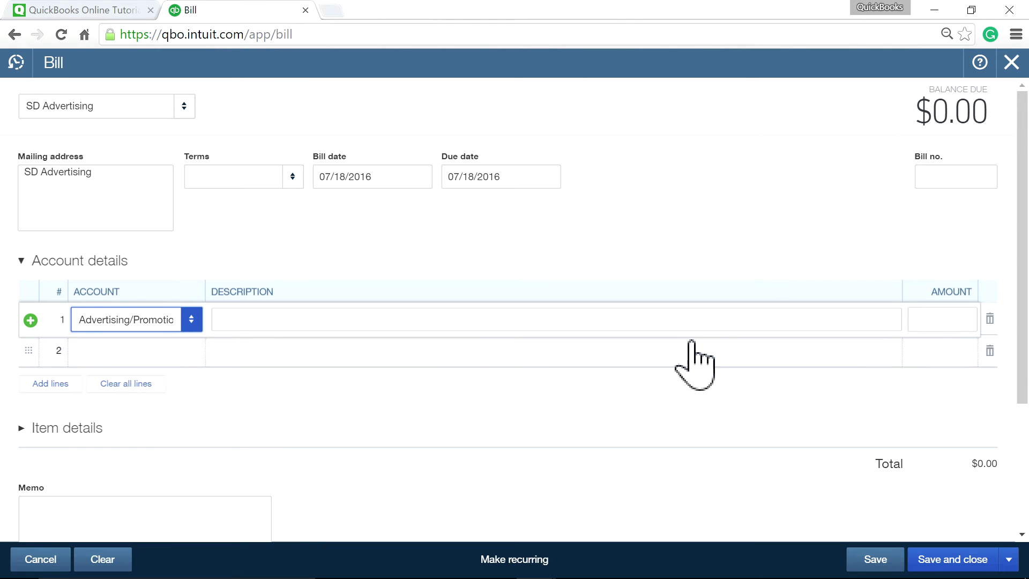
{"action": "left_click", "coordinate": [937, 318]}
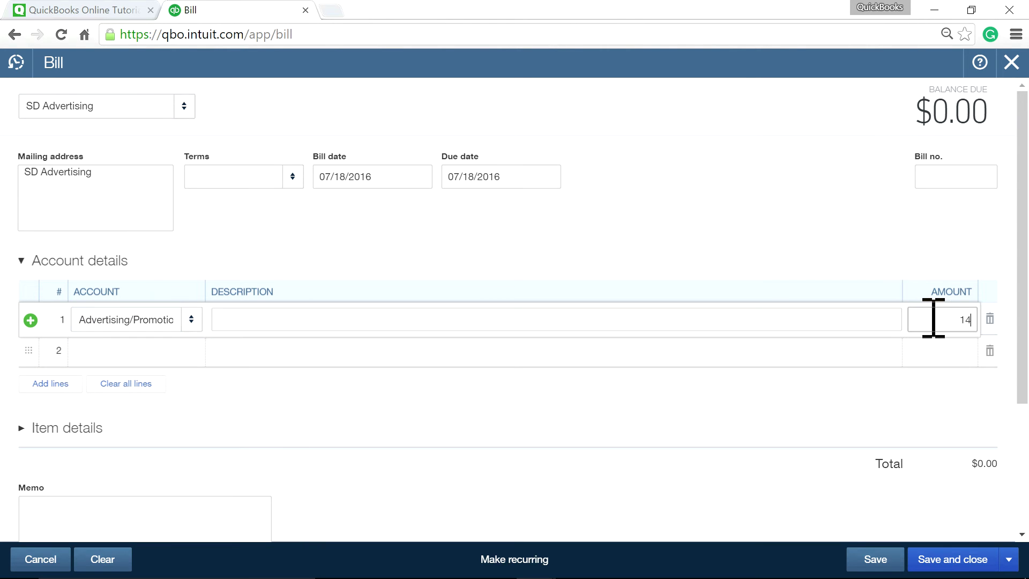
{"action": "left_click", "coordinate": [810, 248]}
{"action": "scroll", "coordinate": [294, 426], "scroll_direction": "down", "scroll_amount": 1}
{"action": "left_click", "coordinate": [180, 434]}
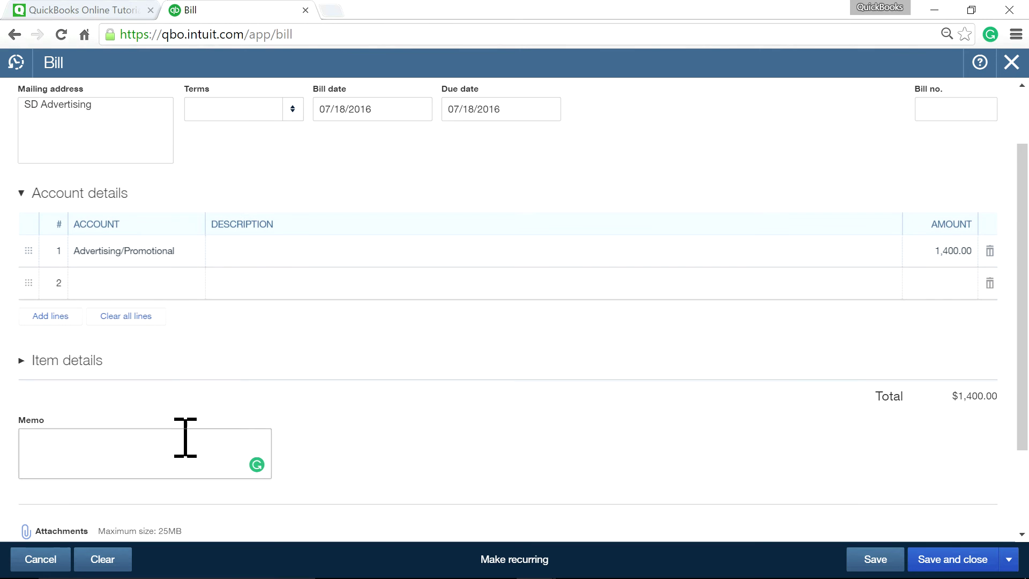
{"action": "type", "text": "1400"}
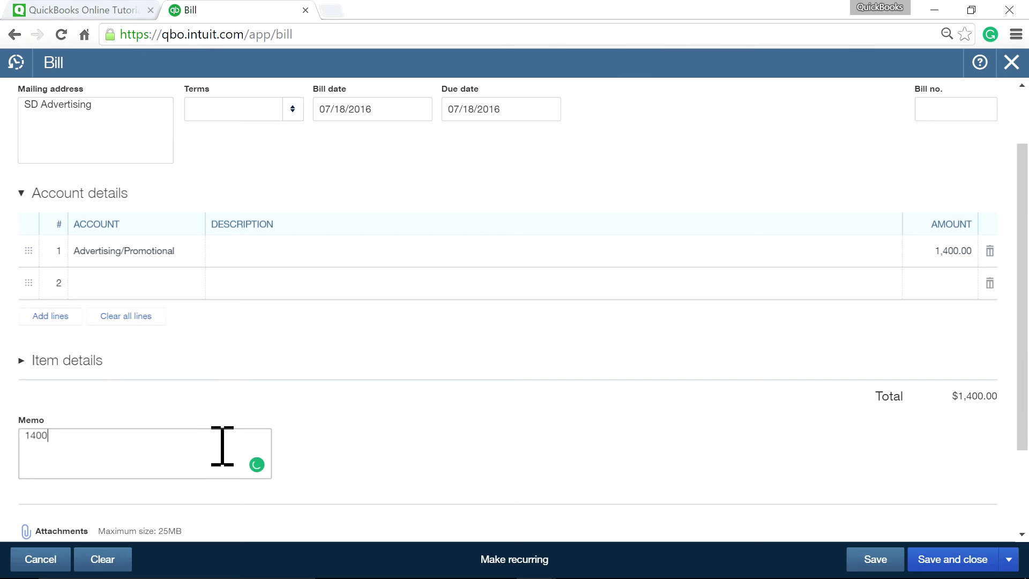
{"action": "type", "text": "..."}
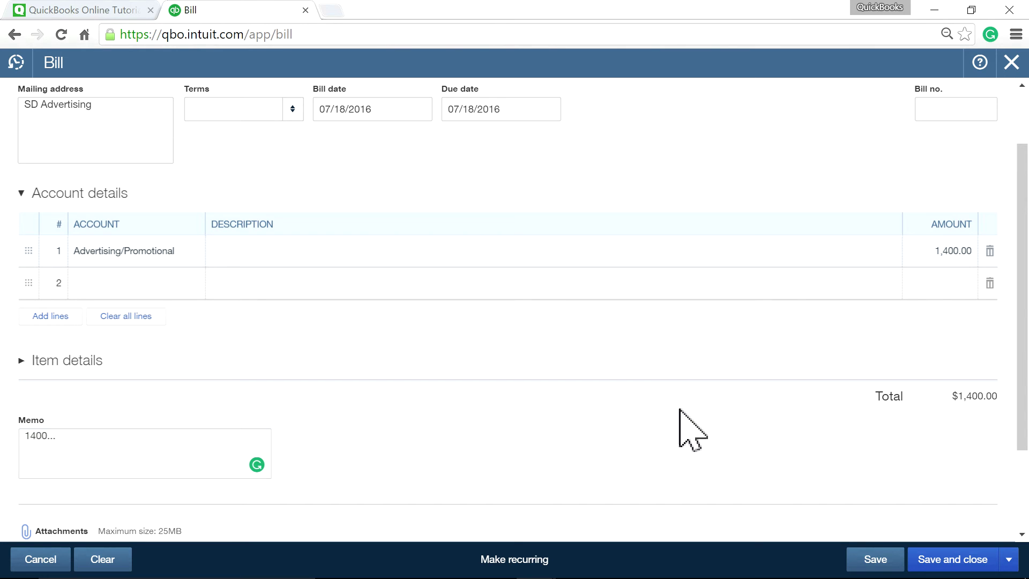
Save the $1,400.00 bill, pay it, and preview the payment as printed check 1010.
{"action": "left_click", "coordinate": [875, 559]}
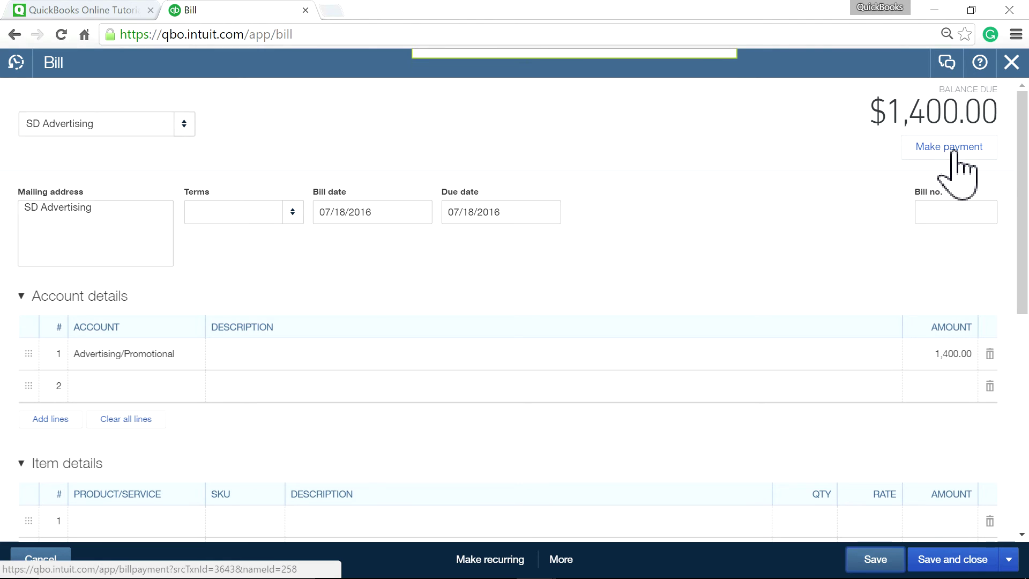
{"action": "left_click", "coordinate": [951, 153]}
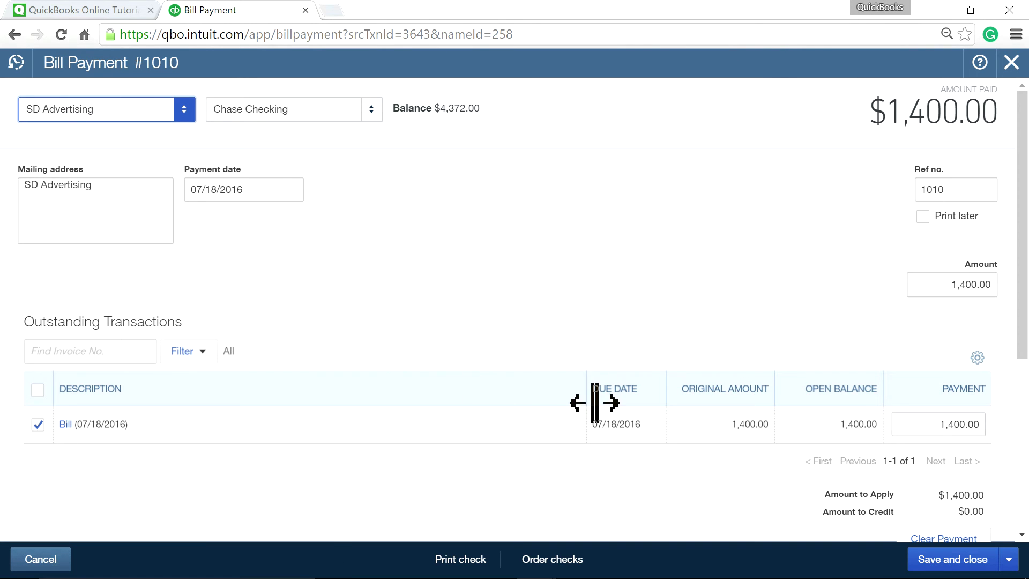
{"action": "left_click", "coordinate": [451, 561]}
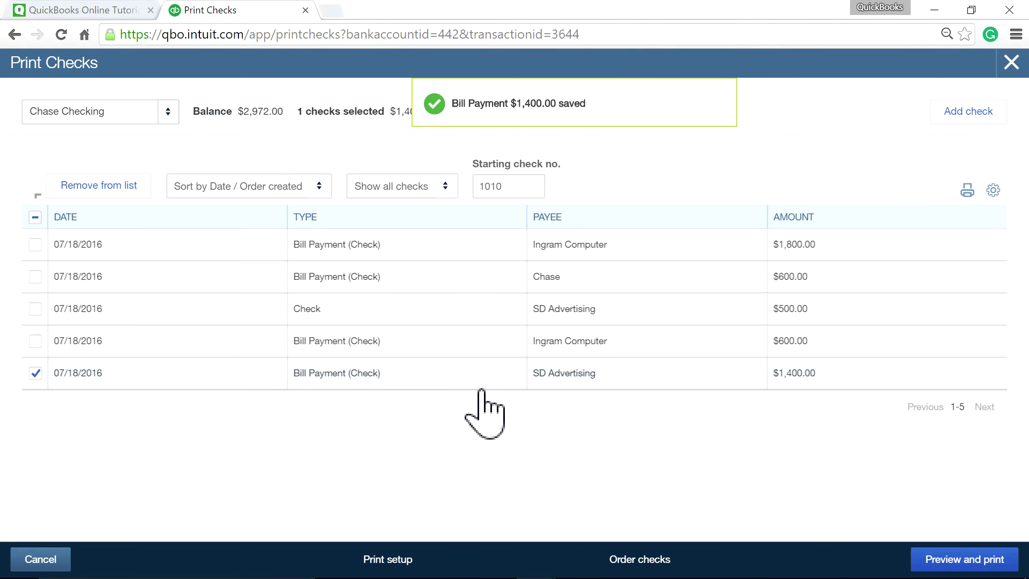
{"action": "left_click", "coordinate": [942, 558]}
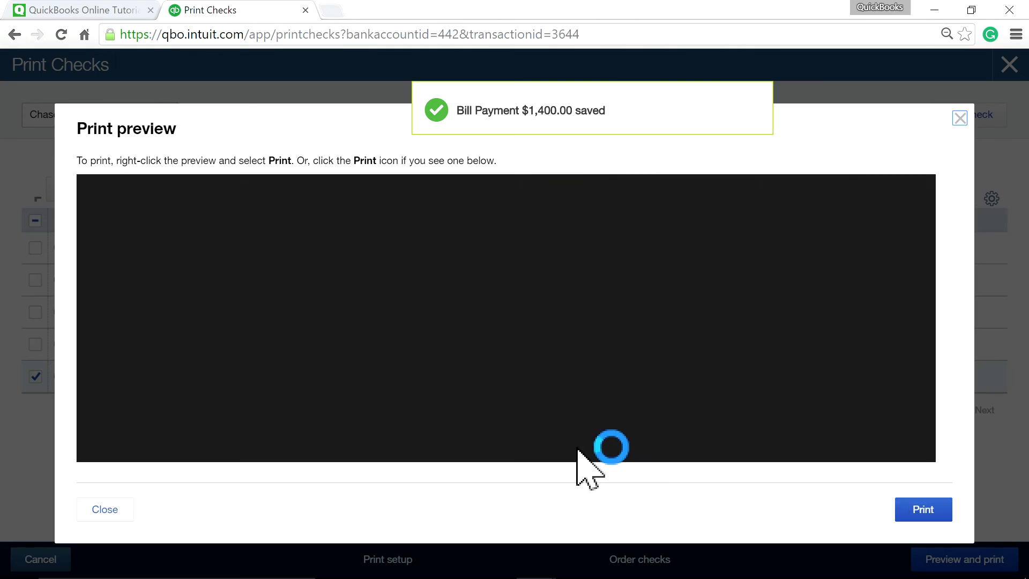
{"action": "scroll", "coordinate": [529, 395], "scroll_direction": "down", "scroll_amount": 3}
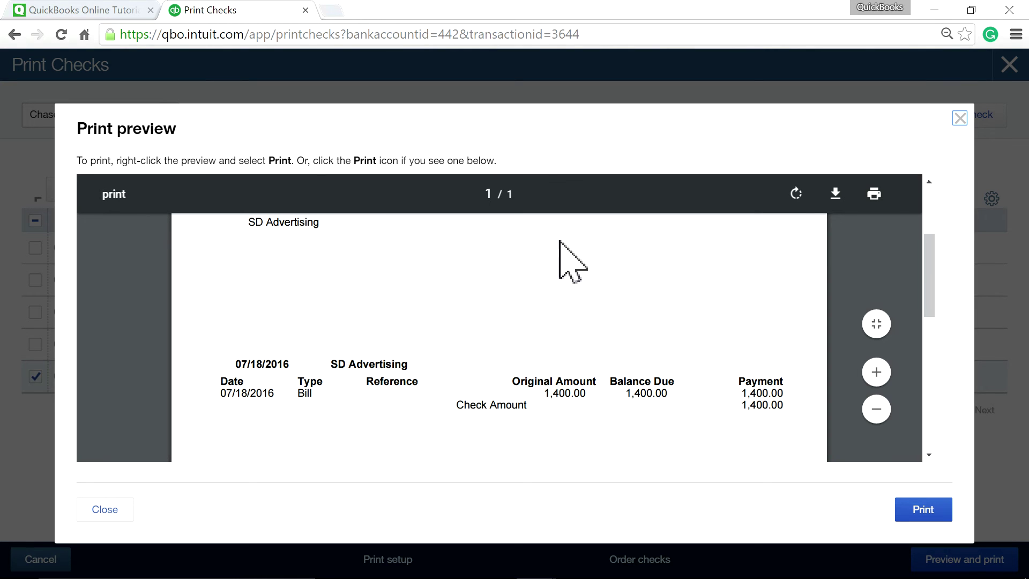
Close the preview, confirm printing, tick the $600.00 check and untick the Ingram Computer $1,800.00 check.
{"action": "left_click", "coordinate": [959, 118]}
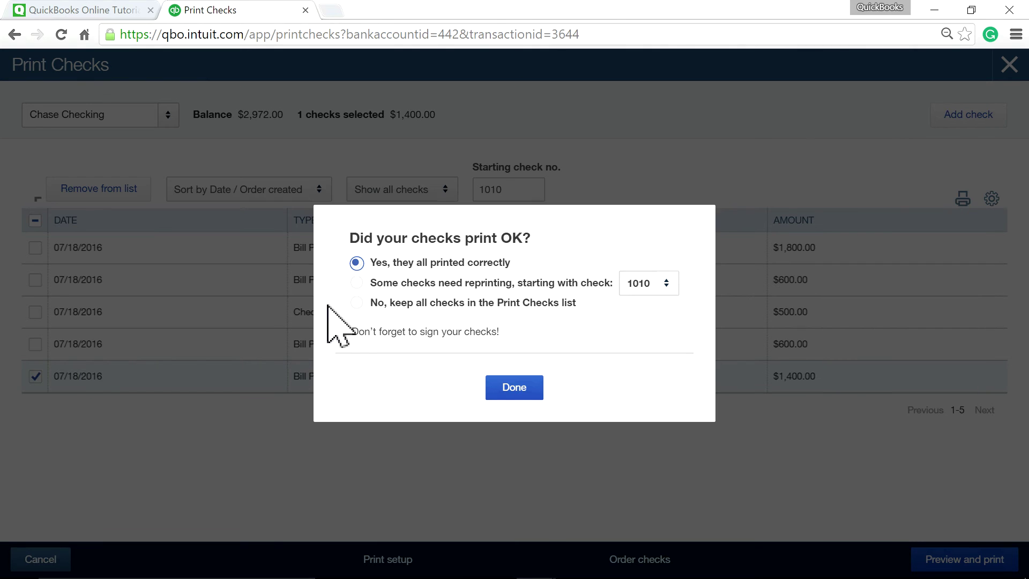
{"action": "left_click", "coordinate": [518, 391]}
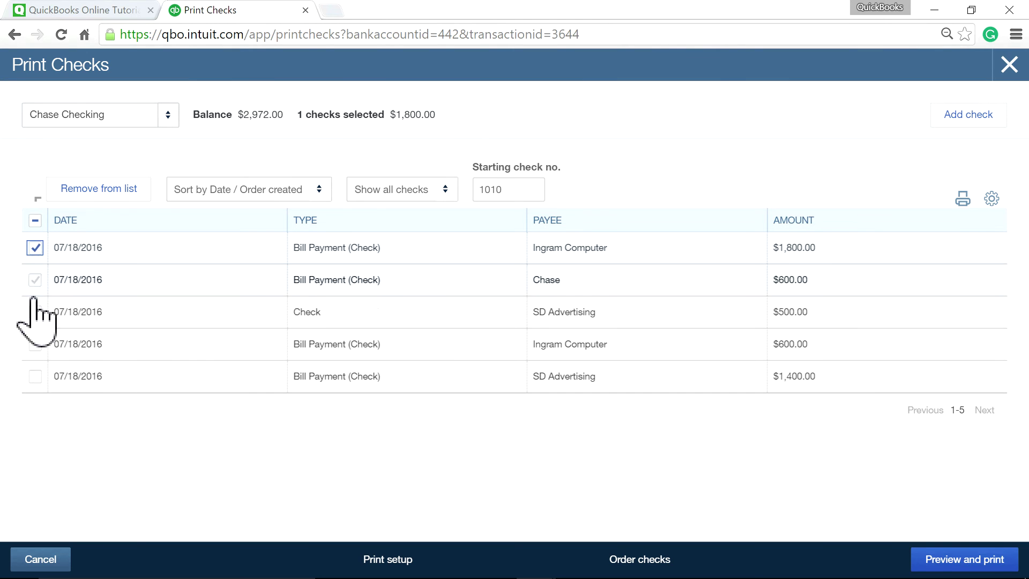
{"action": "left_click", "coordinate": [35, 344]}
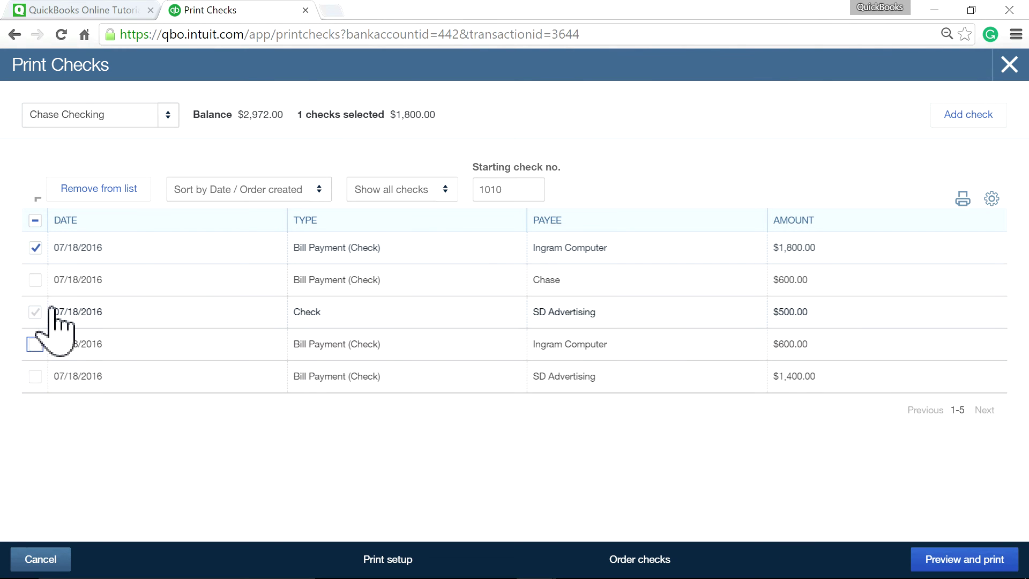
{"action": "left_click", "coordinate": [36, 248]}
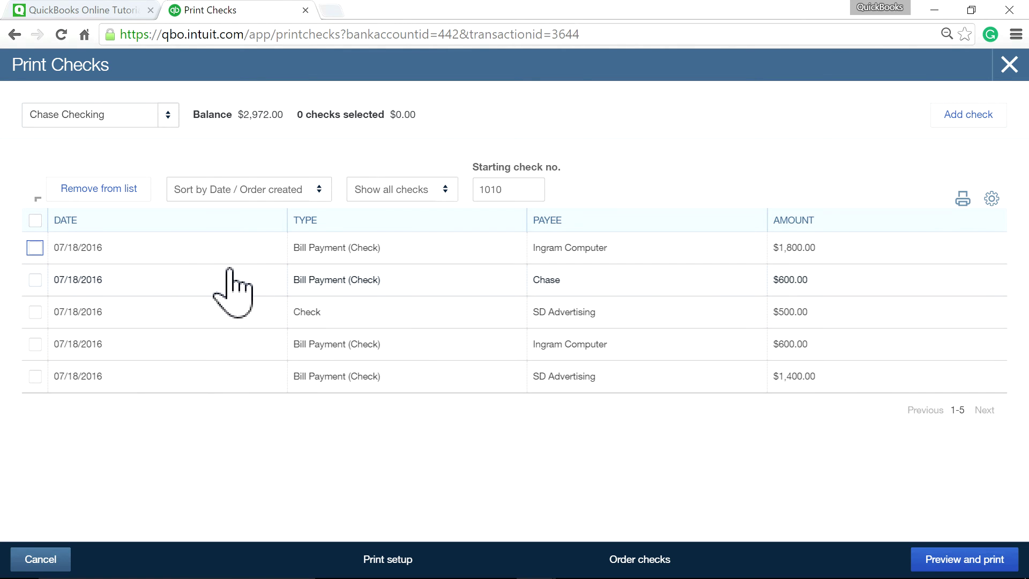
Review the memo on the Ingram Computer $1,800.00 bill payment, then close it.
{"action": "left_click", "coordinate": [320, 253]}
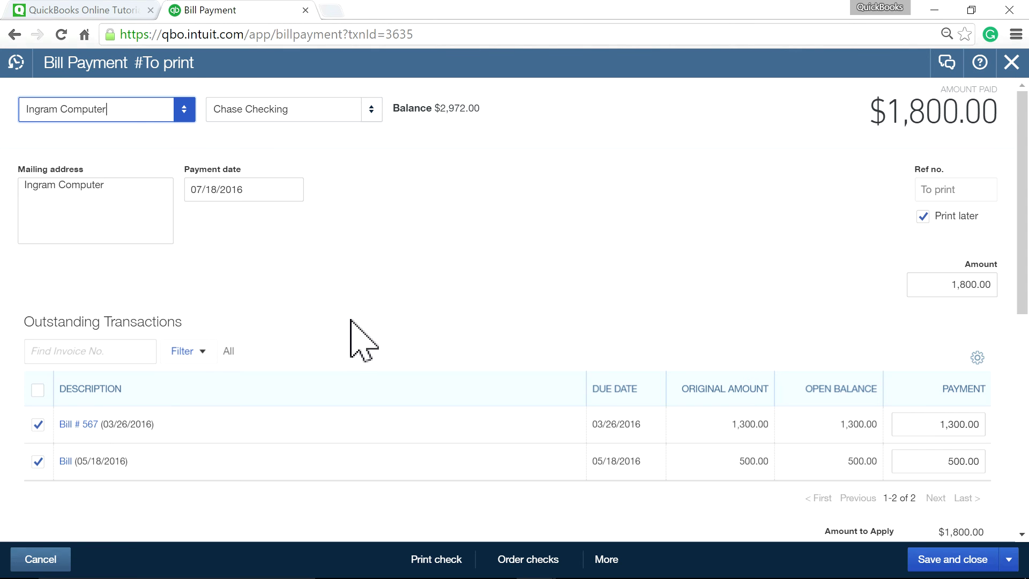
{"action": "scroll", "coordinate": [351, 321], "scroll_direction": "down", "scroll_amount": 5}
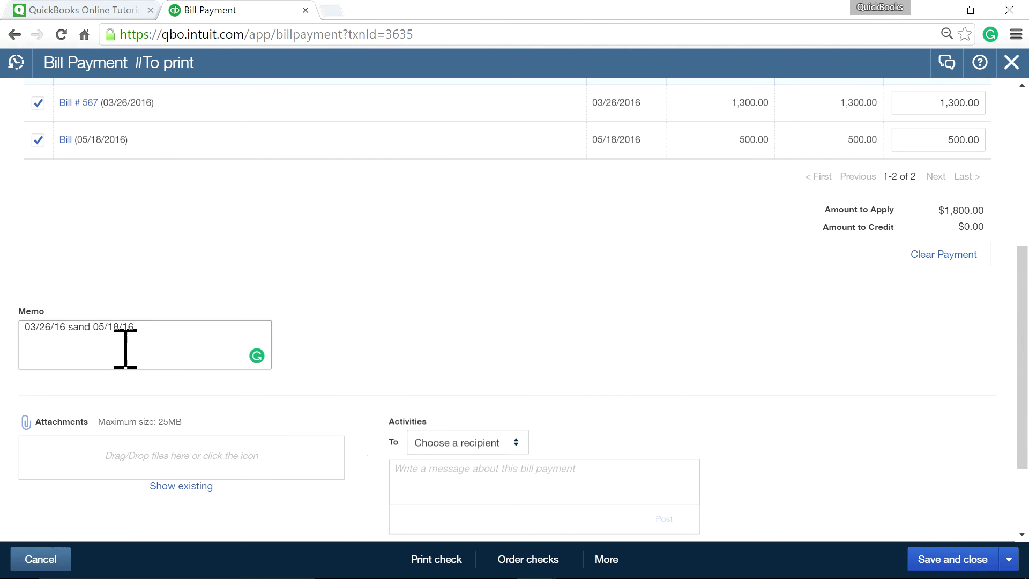
{"action": "scroll", "coordinate": [143, 326], "scroll_direction": "up", "scroll_amount": 3}
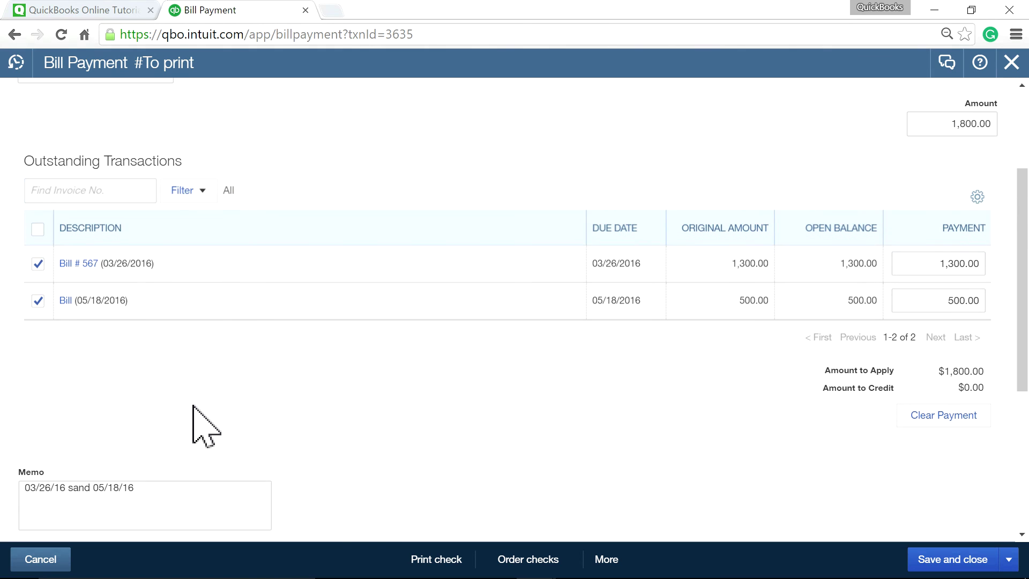
{"action": "scroll", "coordinate": [206, 427], "scroll_direction": "down", "scroll_amount": 3}
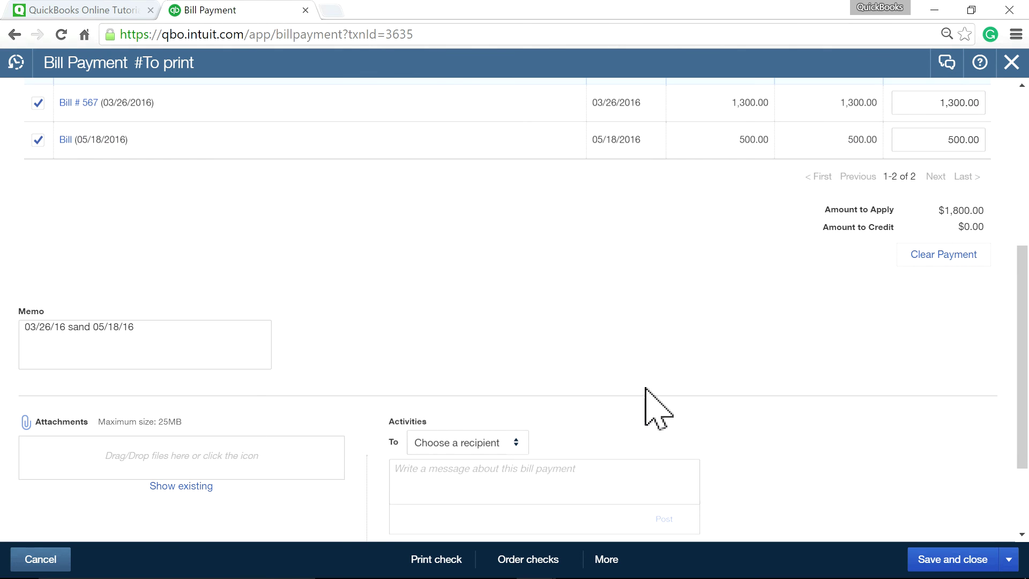
{"action": "left_click", "coordinate": [1011, 62]}
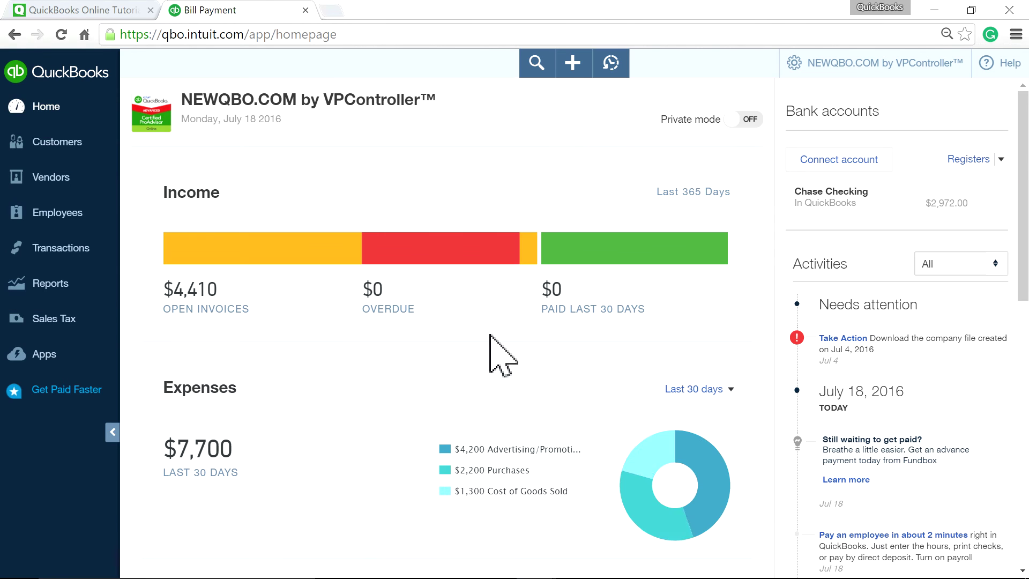
Return to Print Checks and review the $600.00 Chase bill payment with memo '600', then close it.
{"action": "left_click", "coordinate": [578, 63]}
{"action": "left_click", "coordinate": [493, 323]}
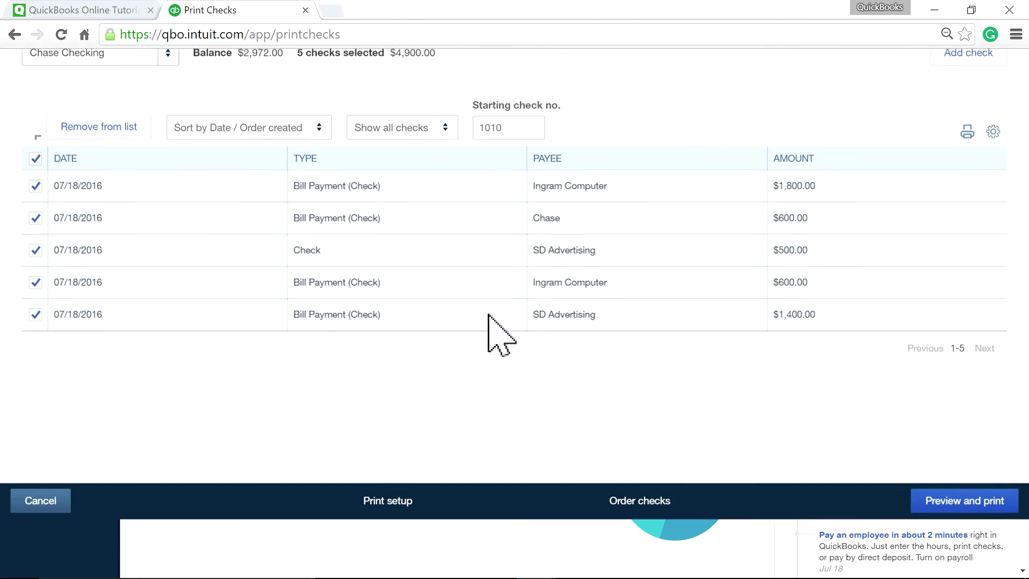
{"action": "left_click", "coordinate": [364, 290]}
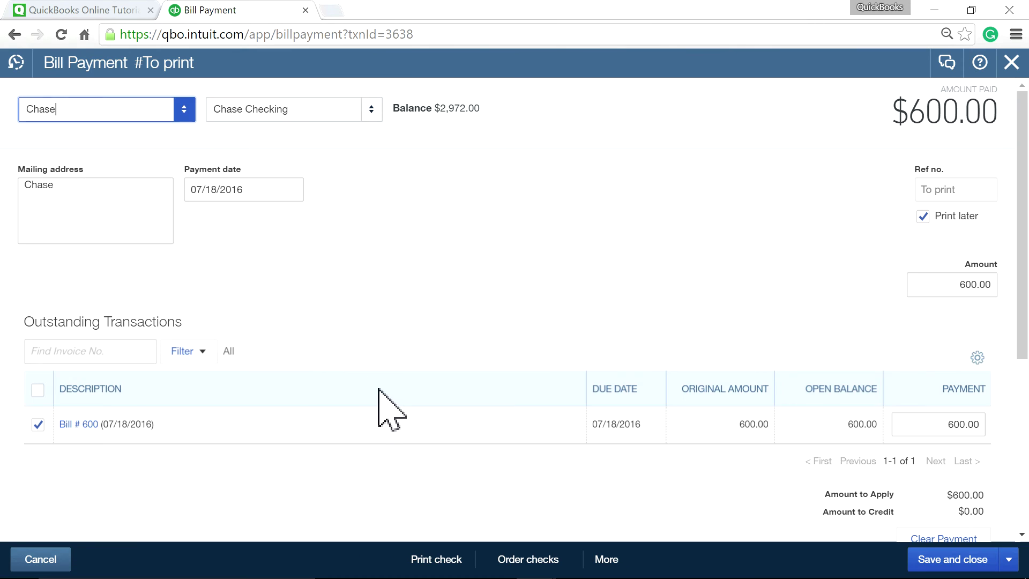
{"action": "scroll", "coordinate": [374, 388], "scroll_direction": "down", "scroll_amount": 2}
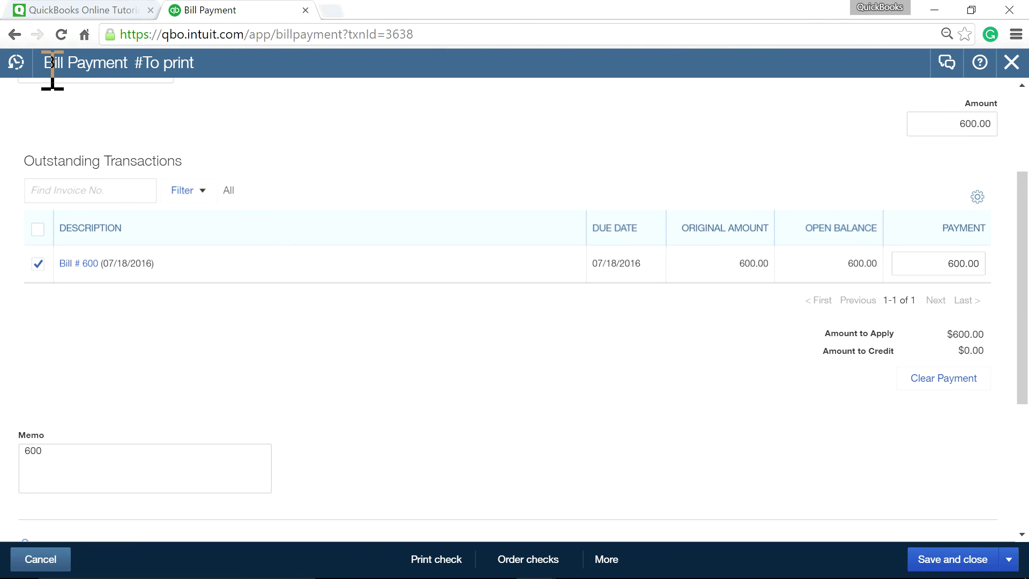
{"action": "left_click", "coordinate": [1012, 62]}
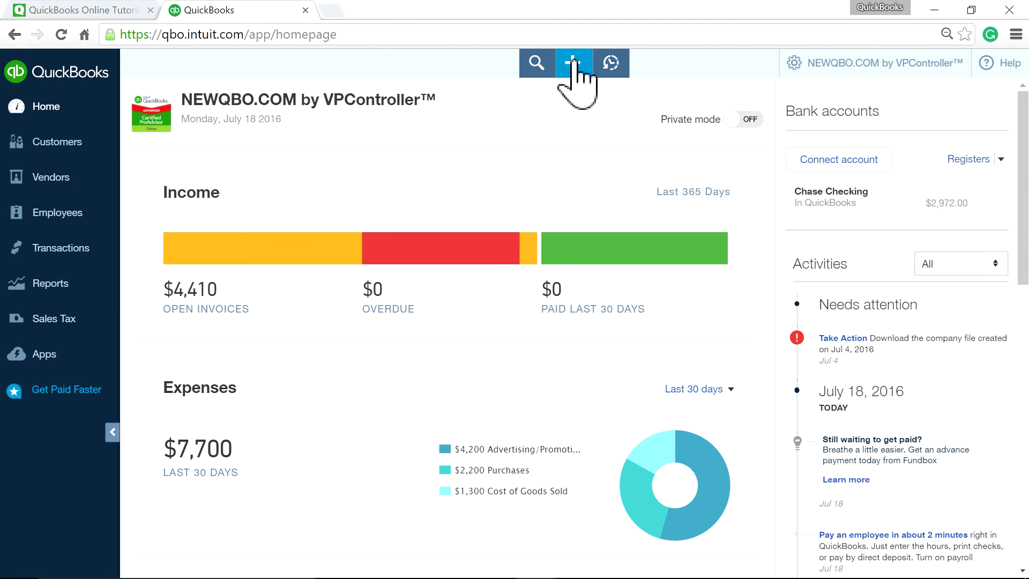
Reopen Print Checks, then open and re-save the SD Advertising $500.00 check.
{"action": "left_click", "coordinate": [572, 65]}
{"action": "left_click", "coordinate": [474, 321]}
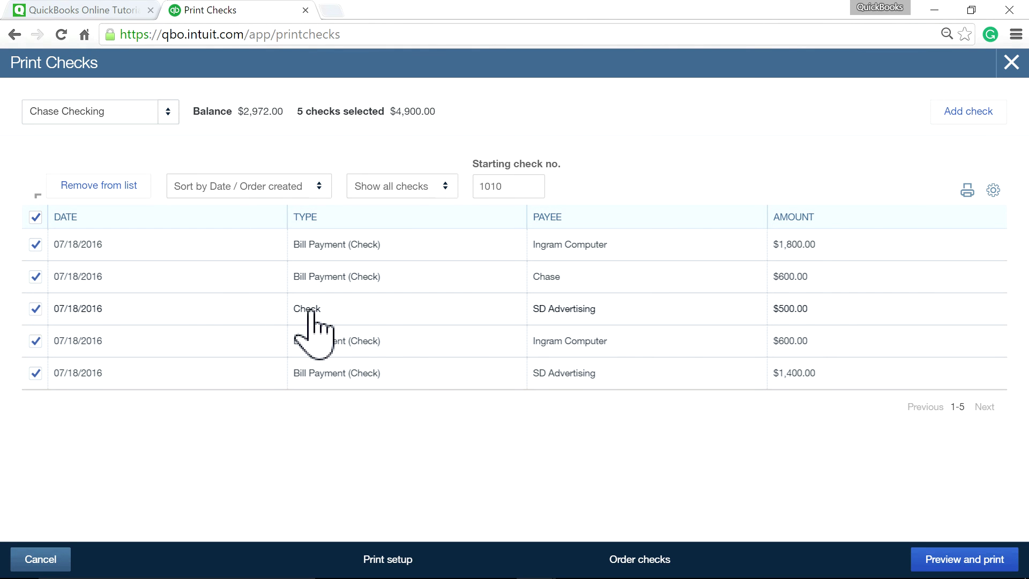
{"action": "left_click", "coordinate": [378, 310]}
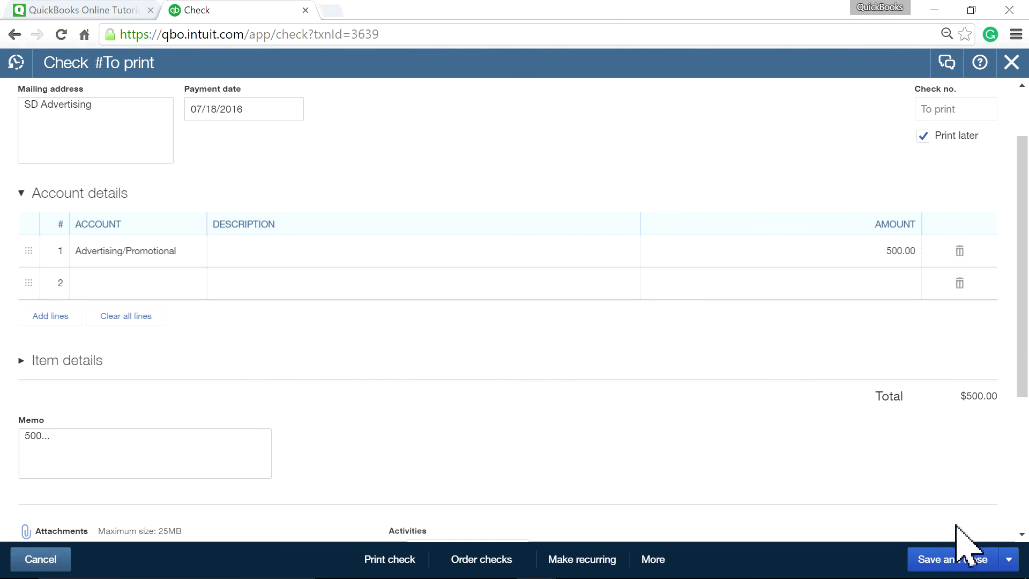
{"action": "left_click", "coordinate": [955, 569]}
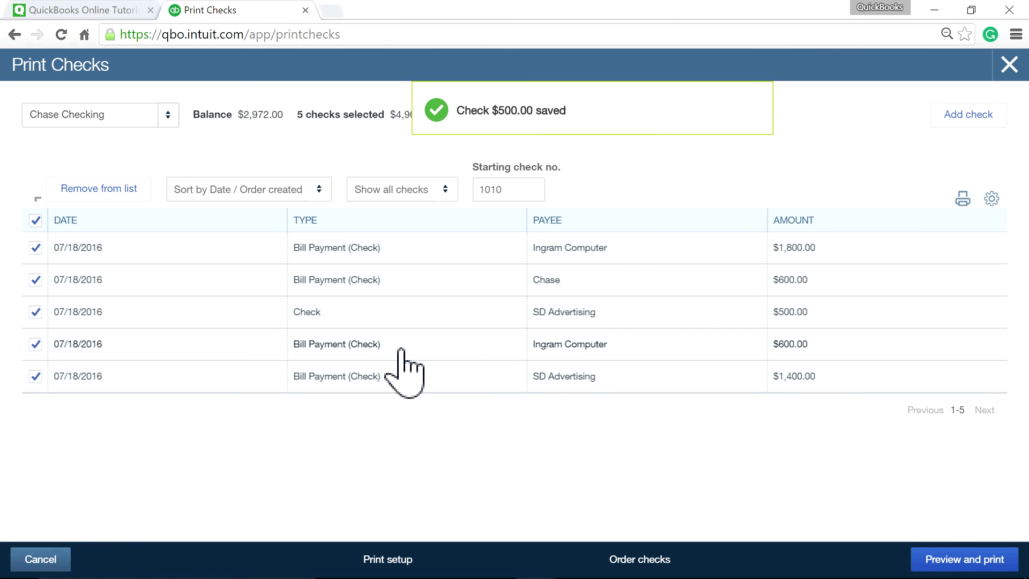
Add the memo '600...' to the Ingram Computer $600.00 bill payment and confirm saving it.
{"action": "left_click", "coordinate": [401, 348]}
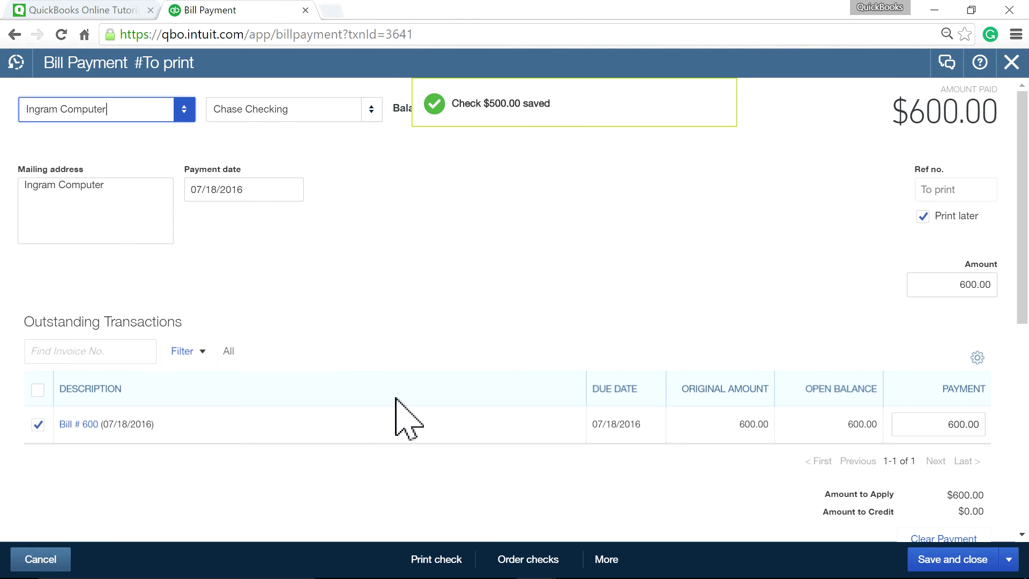
{"action": "scroll", "coordinate": [395, 408], "scroll_direction": "down", "scroll_amount": 7}
{"action": "scroll", "coordinate": [358, 348], "scroll_direction": "up", "scroll_amount": 3}
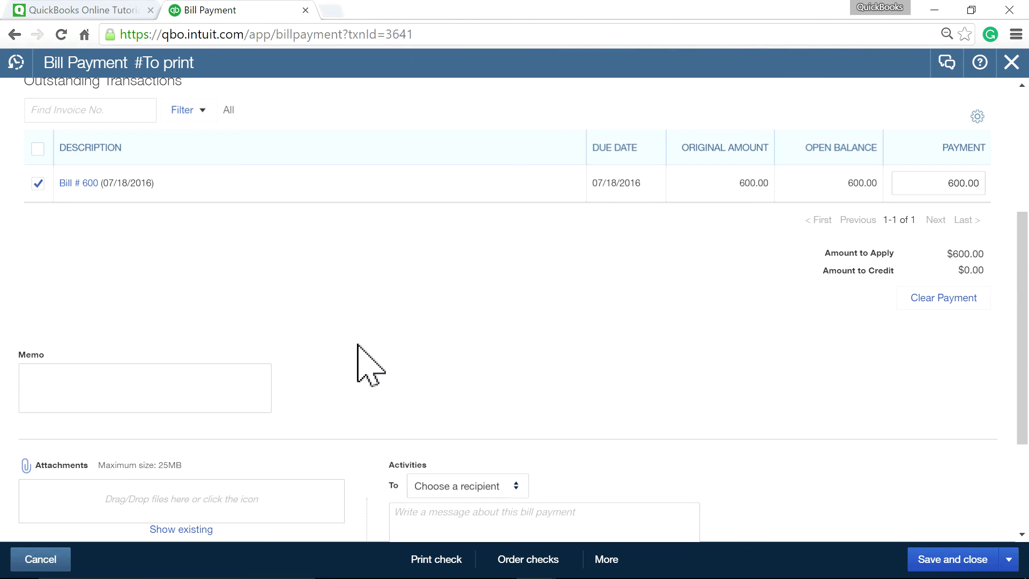
{"action": "scroll", "coordinate": [357, 348], "scroll_direction": "up", "scroll_amount": 2}
{"action": "left_click", "coordinate": [200, 485]}
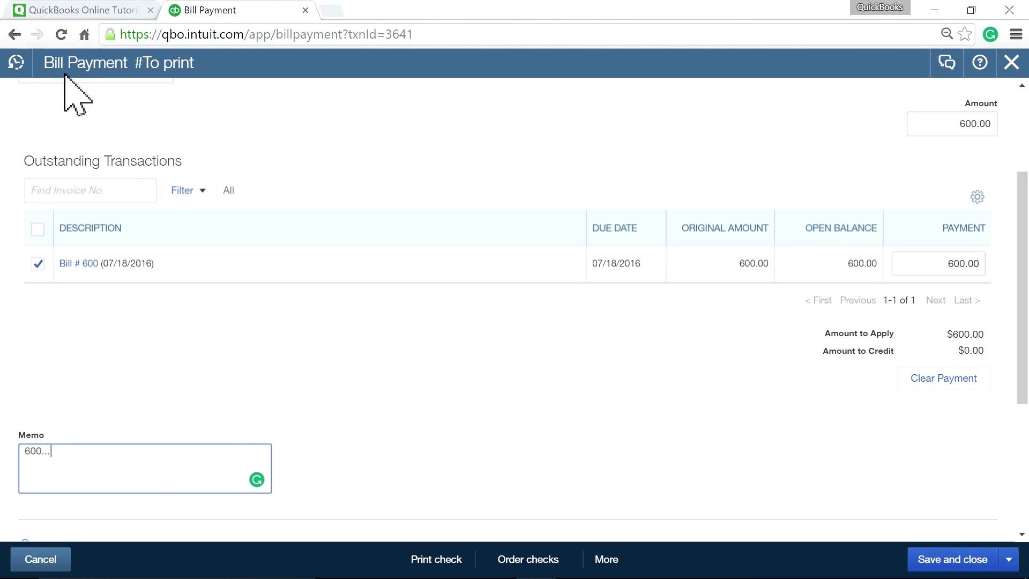
{"action": "left_click", "coordinate": [930, 558]}
{"action": "left_click", "coordinate": [658, 341]}
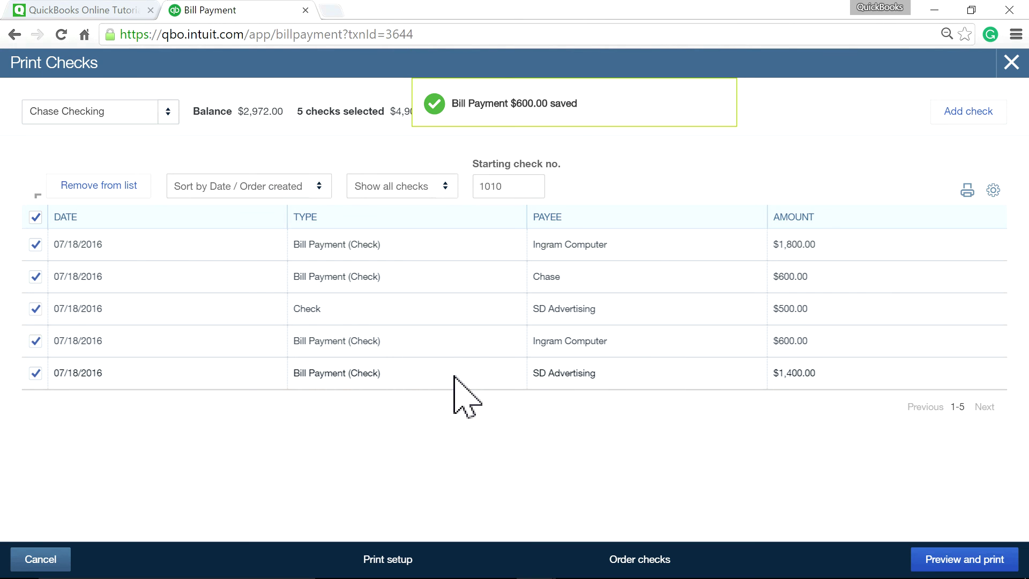
Add the memo '1400....' to the SD Advertising $1,400.00 bill payment and confirm saving it.
{"action": "left_click", "coordinate": [454, 376]}
{"action": "scroll", "coordinate": [429, 380], "scroll_direction": "down", "scroll_amount": 7}
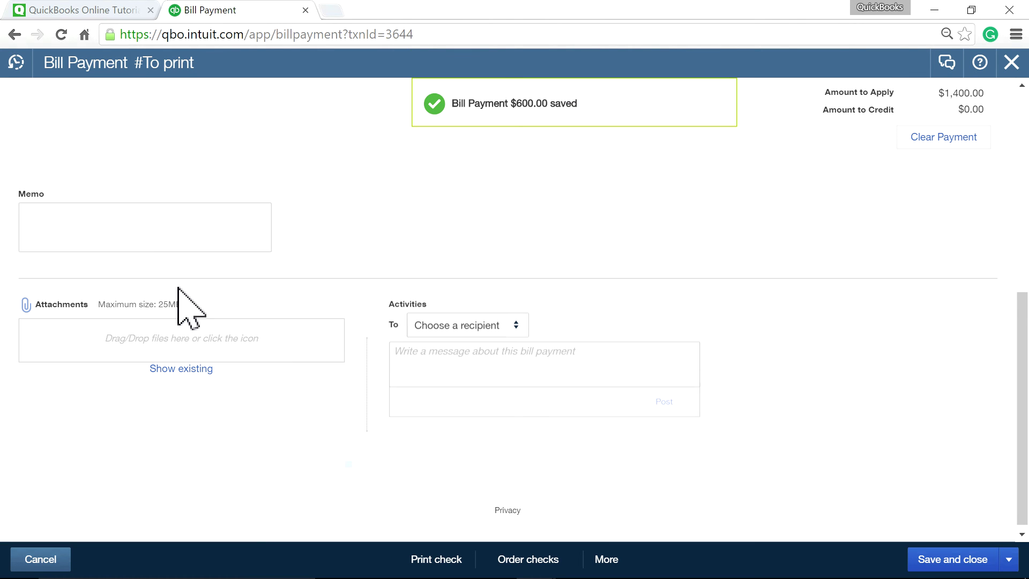
{"action": "left_click", "coordinate": [142, 234]}
{"action": "scroll", "coordinate": [344, 315], "scroll_direction": "up", "scroll_amount": 5}
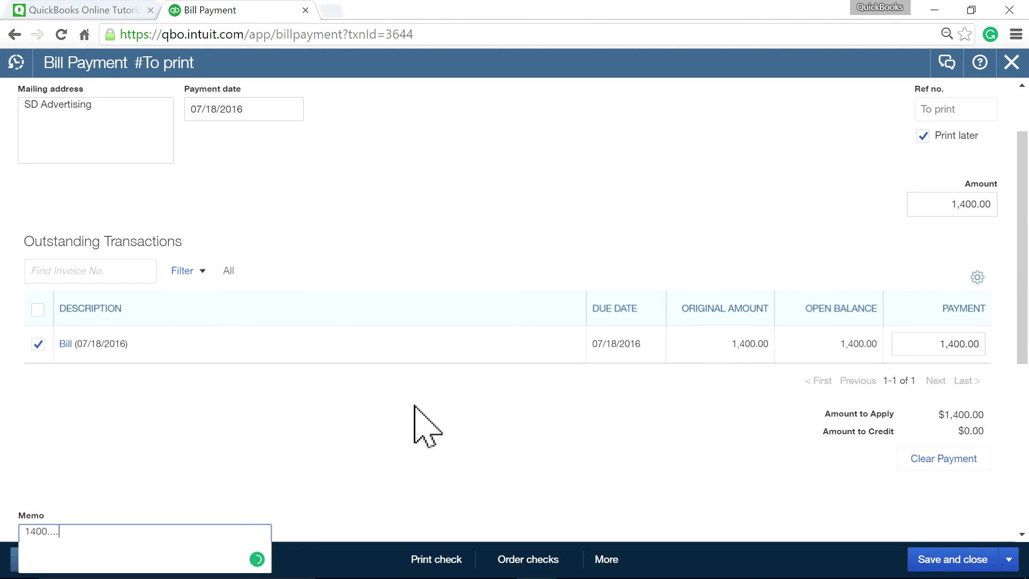
{"action": "scroll", "coordinate": [426, 388], "scroll_direction": "down", "scroll_amount": 2}
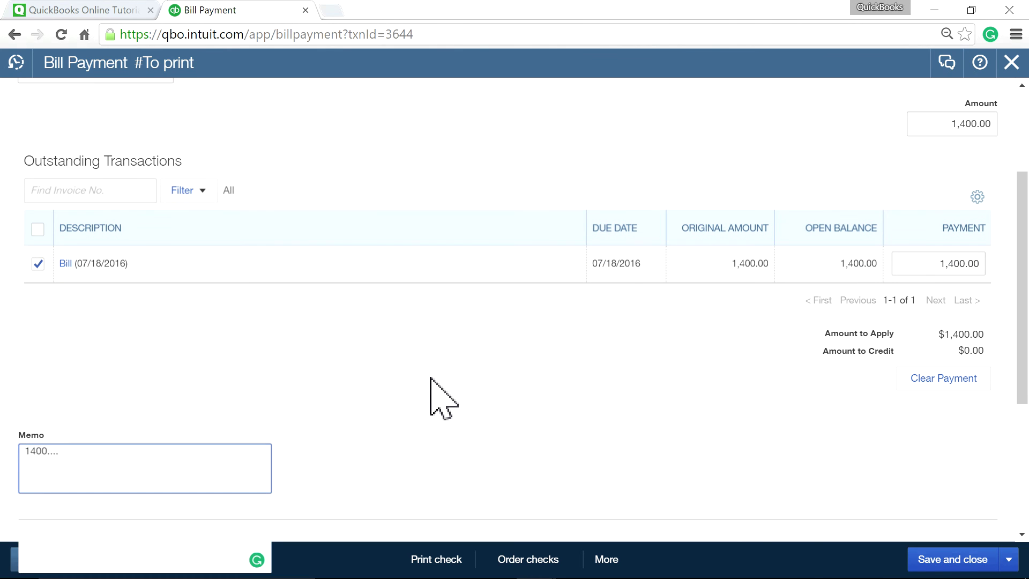
{"action": "left_click", "coordinate": [911, 563]}
{"action": "left_click", "coordinate": [640, 344]}
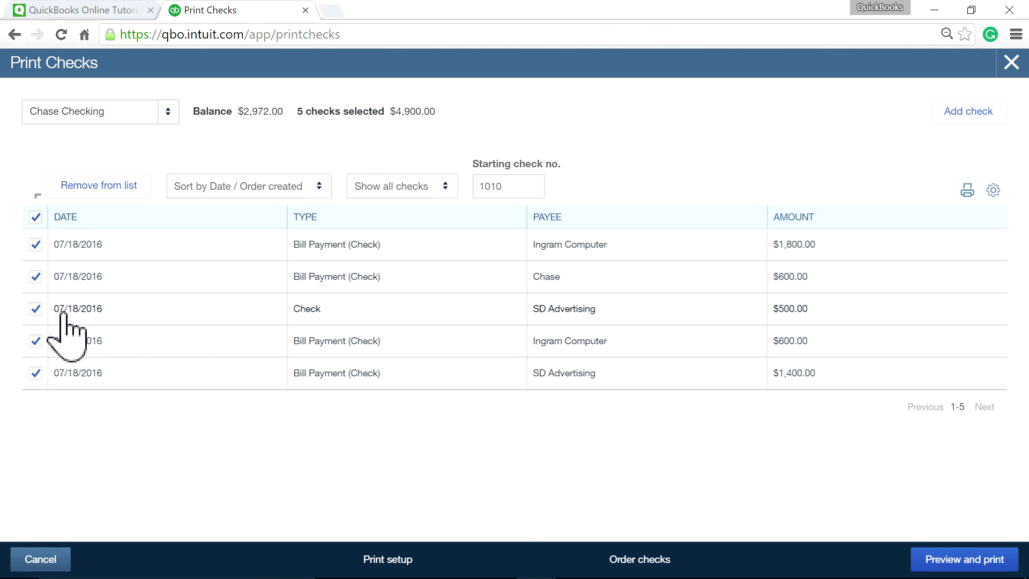
Preview the five checks and scroll through pages 1–5 to confirm each memo prints.
{"action": "left_click", "coordinate": [941, 562]}
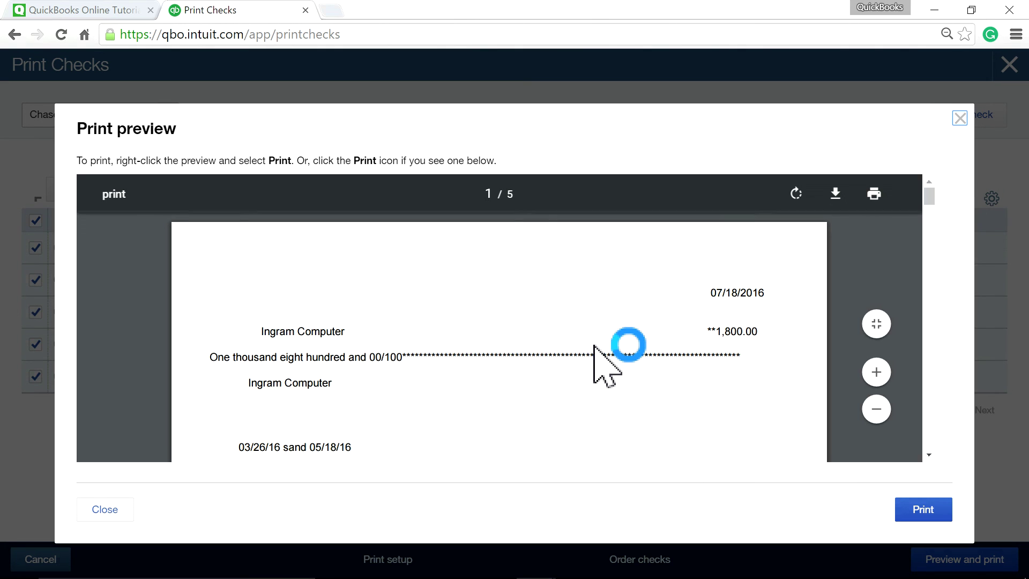
{"action": "scroll", "coordinate": [594, 354], "scroll_direction": "down", "scroll_amount": 2}
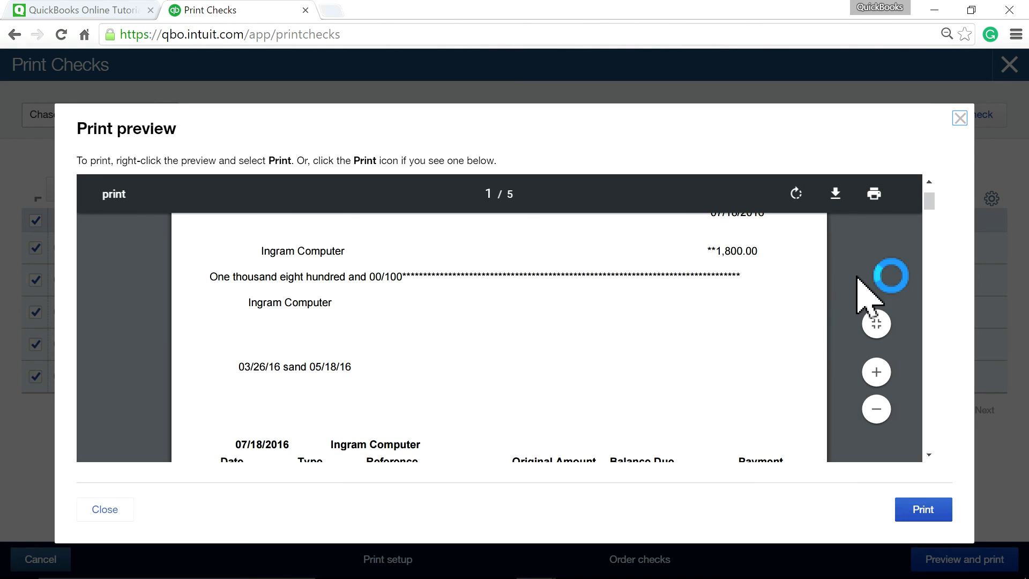
{"action": "scroll", "coordinate": [931, 458], "scroll_direction": "down", "scroll_amount": 6}
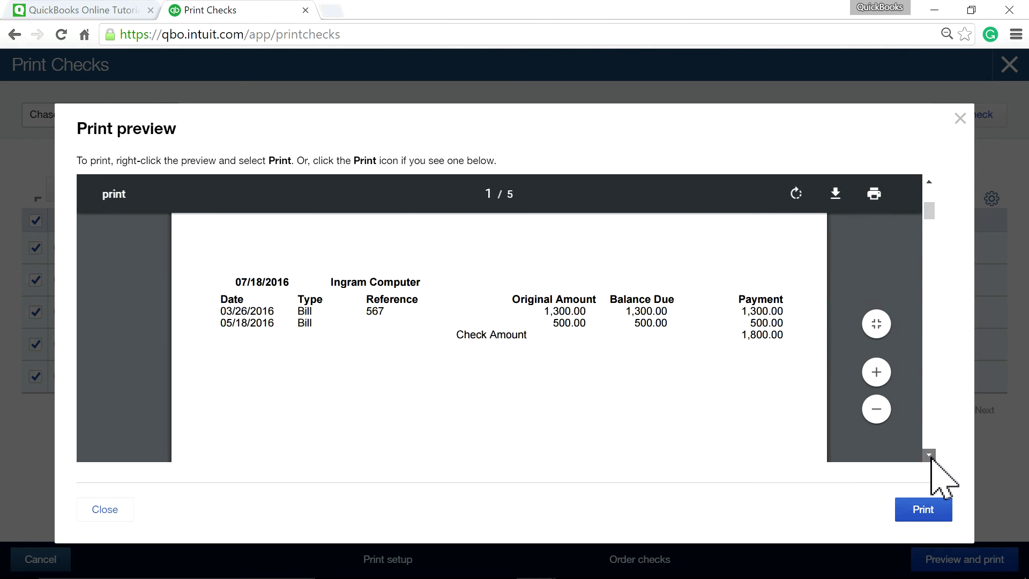
{"action": "scroll", "coordinate": [931, 459], "scroll_direction": "down", "scroll_amount": 6}
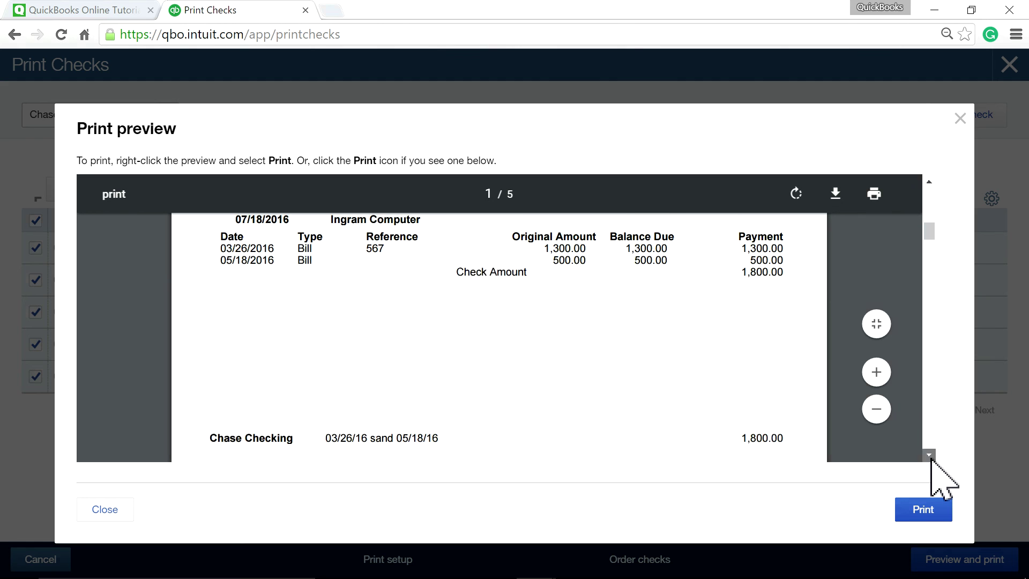
{"action": "scroll", "coordinate": [931, 459], "scroll_direction": "down", "scroll_amount": 6}
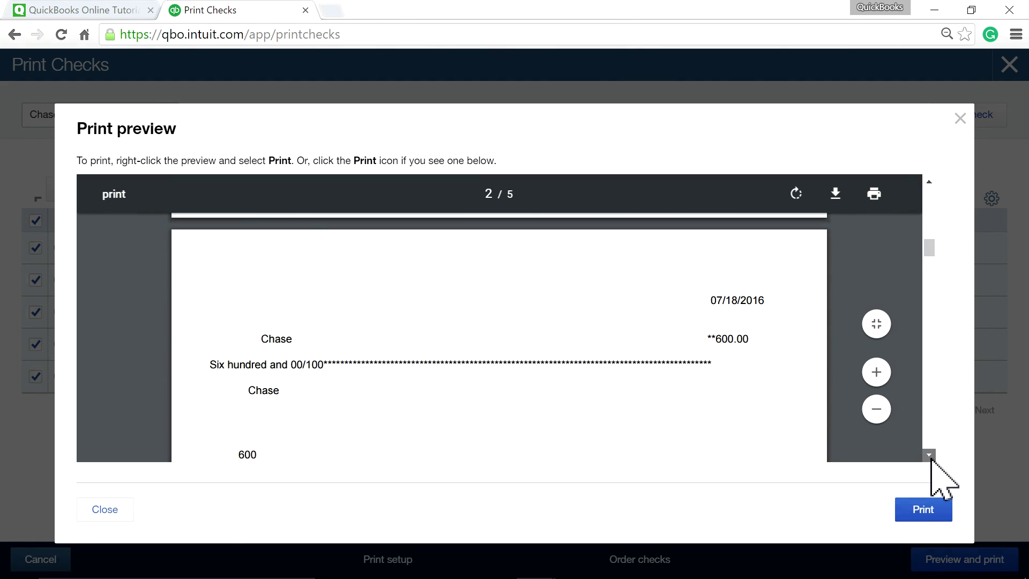
{"action": "scroll", "coordinate": [931, 458], "scroll_direction": "down", "scroll_amount": 6}
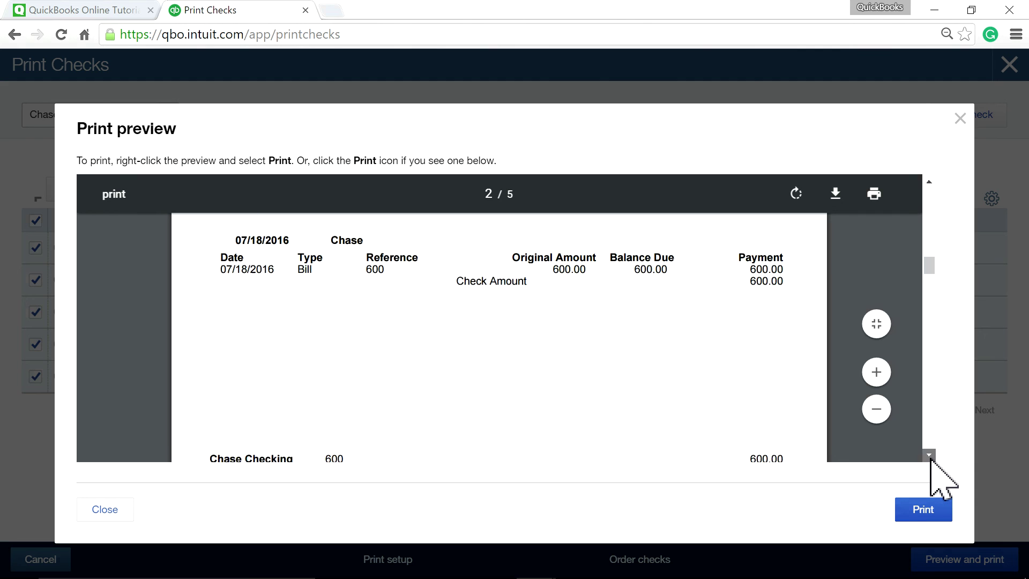
{"action": "scroll", "coordinate": [931, 459], "scroll_direction": "down", "scroll_amount": 6}
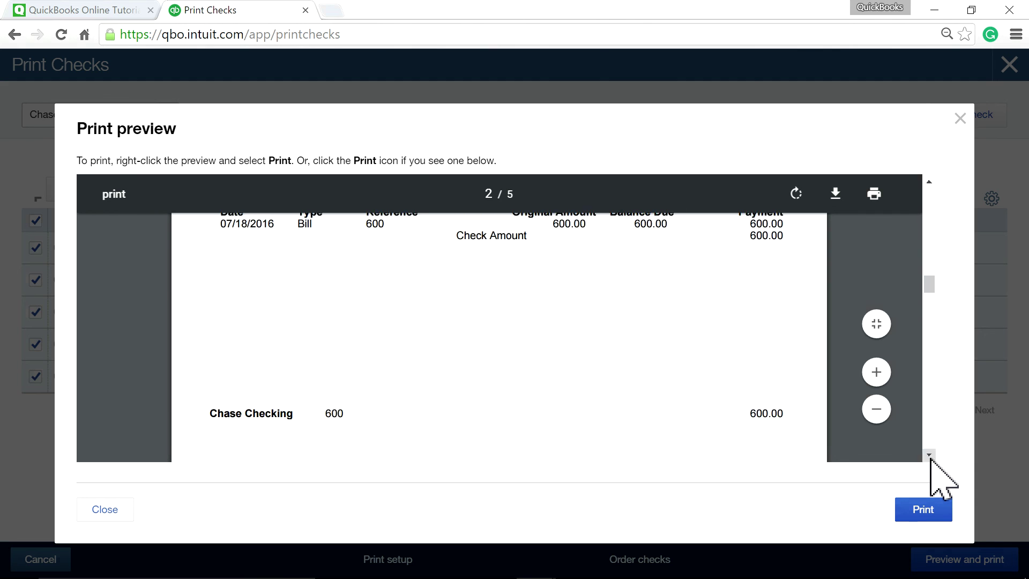
{"action": "scroll", "coordinate": [931, 458], "scroll_direction": "down", "scroll_amount": 6}
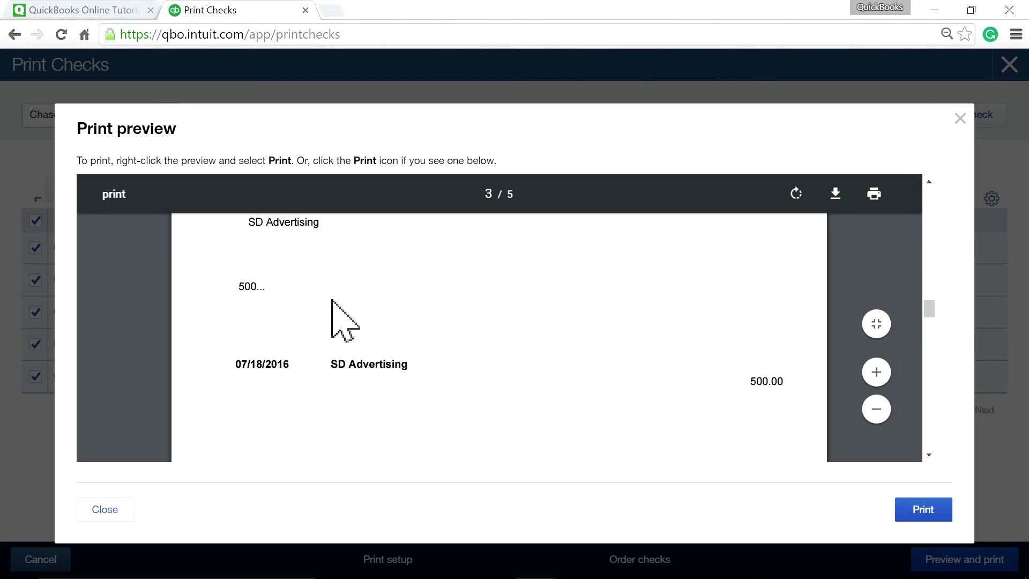
{"action": "scroll", "coordinate": [925, 459], "scroll_direction": "down", "scroll_amount": 8}
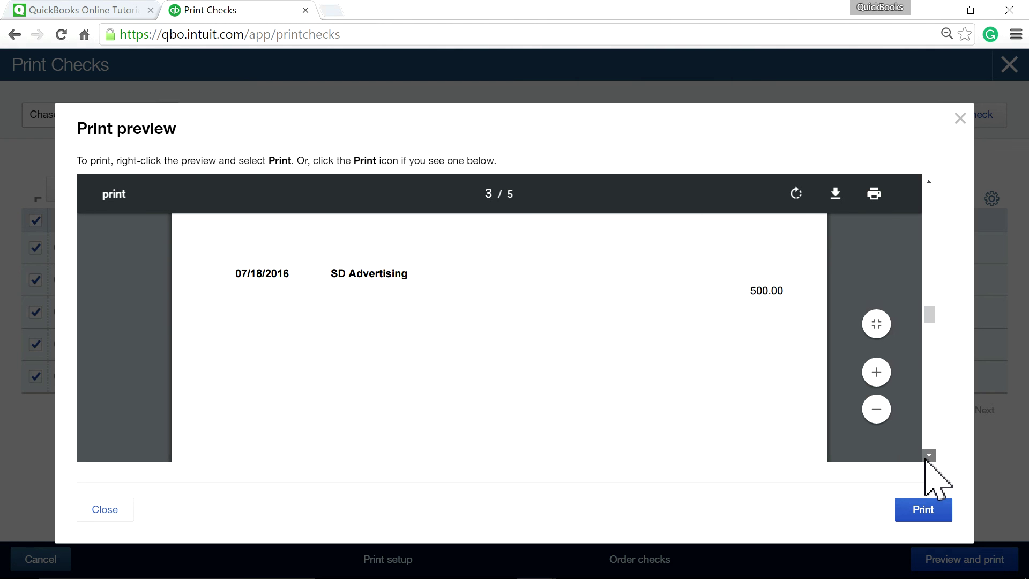
{"action": "scroll", "coordinate": [926, 459], "scroll_direction": "down", "scroll_amount": 8}
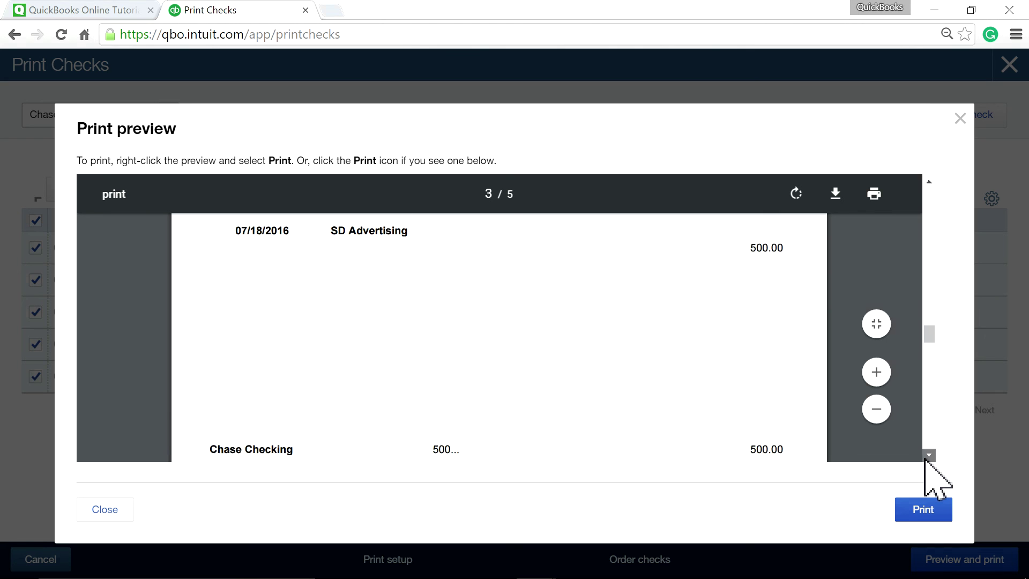
{"action": "scroll", "coordinate": [925, 459], "scroll_direction": "down", "scroll_amount": 4}
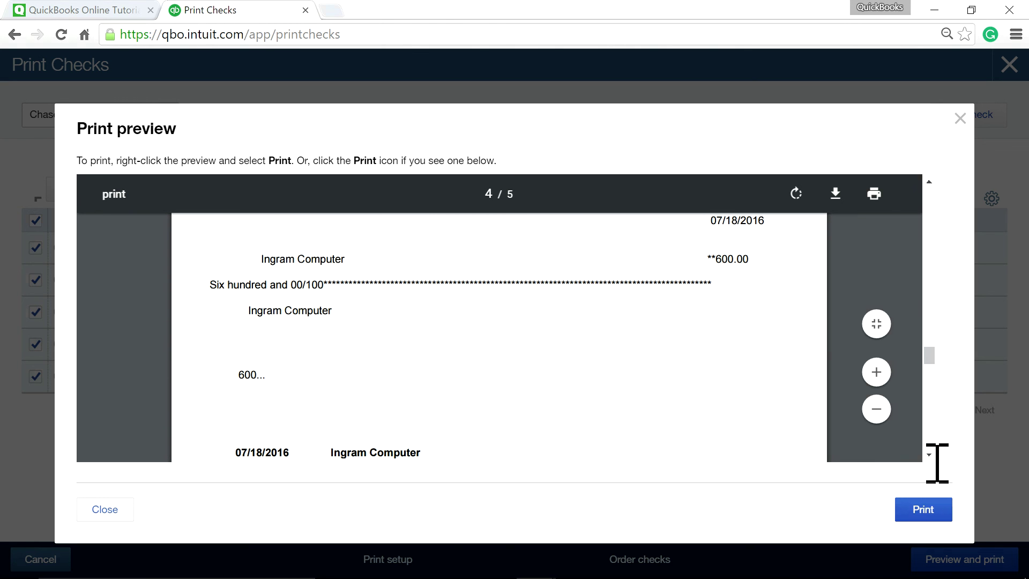
{"action": "scroll", "coordinate": [932, 463], "scroll_direction": "down", "scroll_amount": 5}
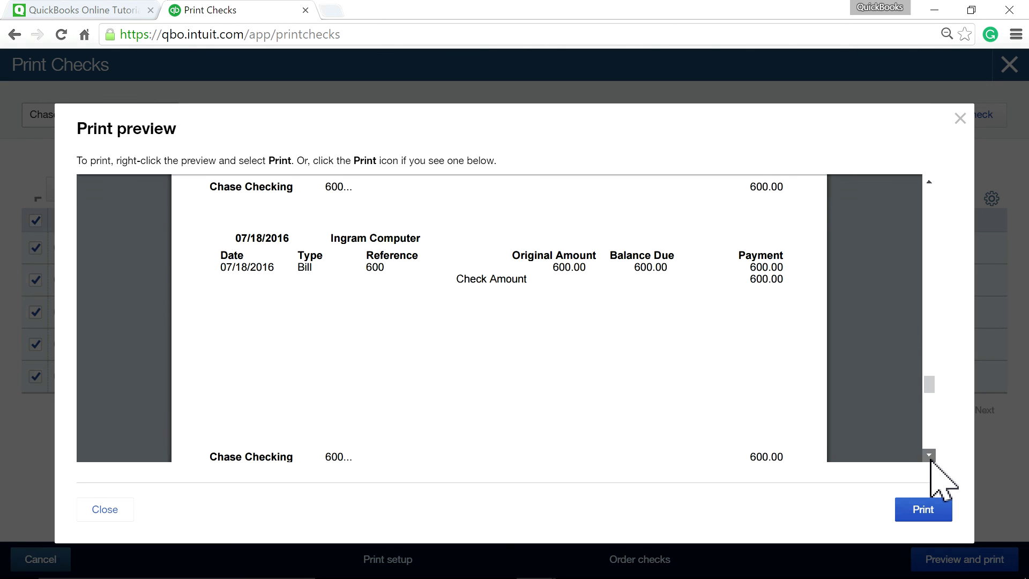
{"action": "scroll", "coordinate": [932, 462], "scroll_direction": "down", "scroll_amount": 5}
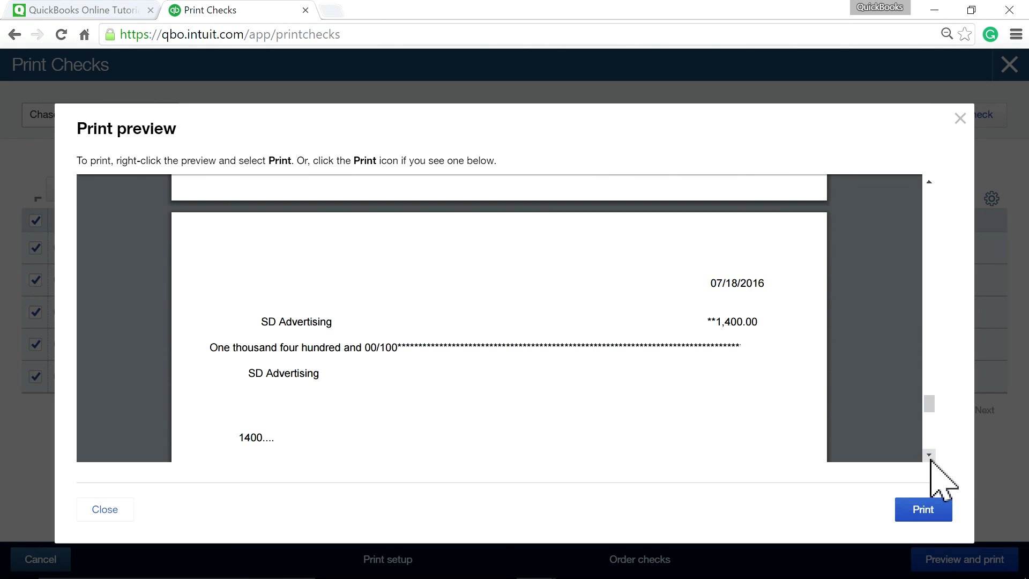
{"action": "scroll", "coordinate": [930, 459], "scroll_direction": "down", "scroll_amount": 1}
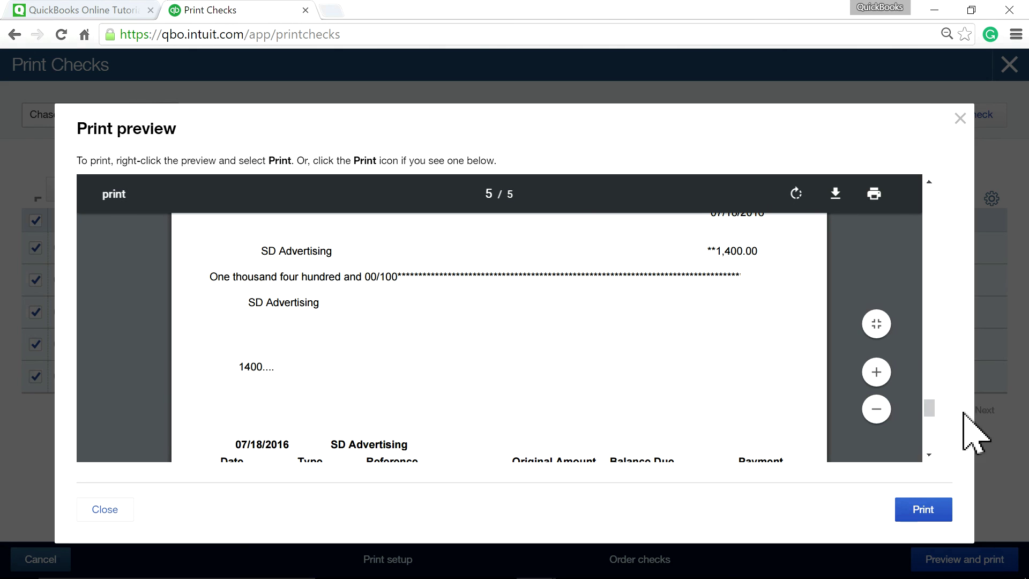
Close the preview and keep all five checks in the Print Checks list as unprinted.
{"action": "left_click", "coordinate": [959, 119]}
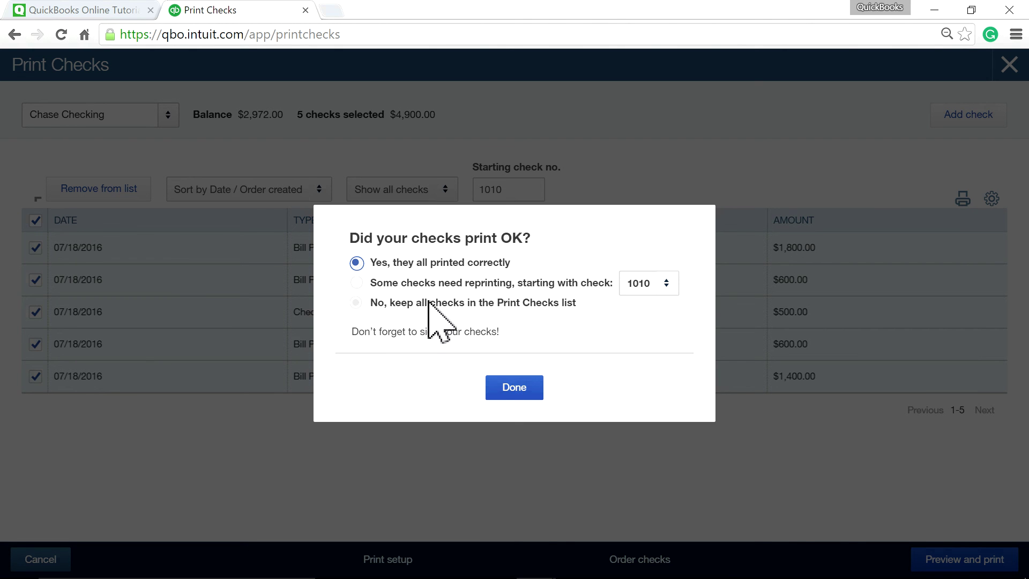
{"action": "left_click", "coordinate": [357, 303]}
{"action": "left_click", "coordinate": [512, 385]}
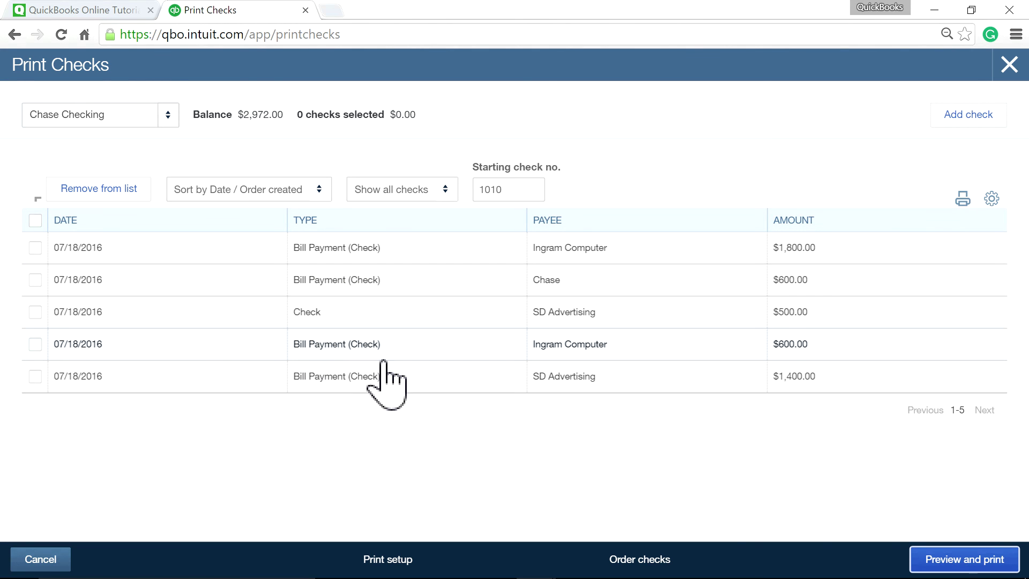
Review the $600 Ingram Computer bill payment, then return to the newqbo.com tutorial blog.
{"action": "left_click", "coordinate": [343, 345]}
{"action": "scroll", "coordinate": [280, 375], "scroll_direction": "down", "scroll_amount": 4}
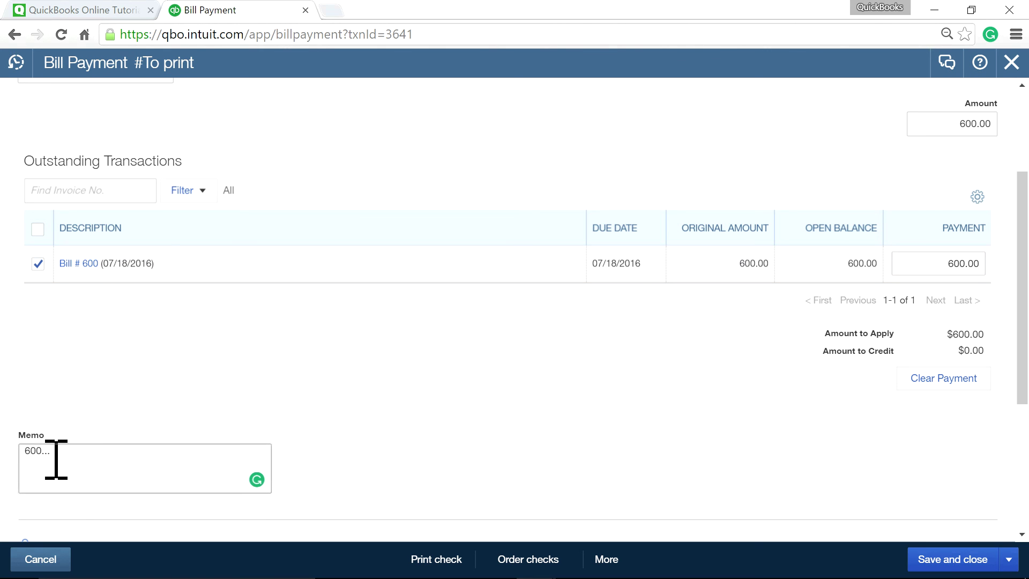
{"action": "left_click", "coordinate": [1011, 63]}
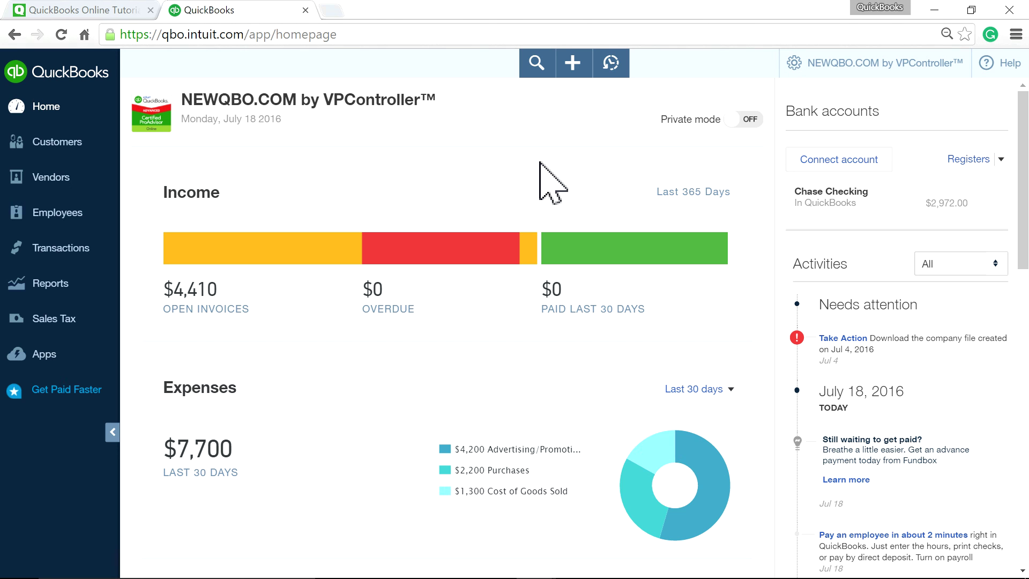
{"action": "left_click", "coordinate": [77, 10]}
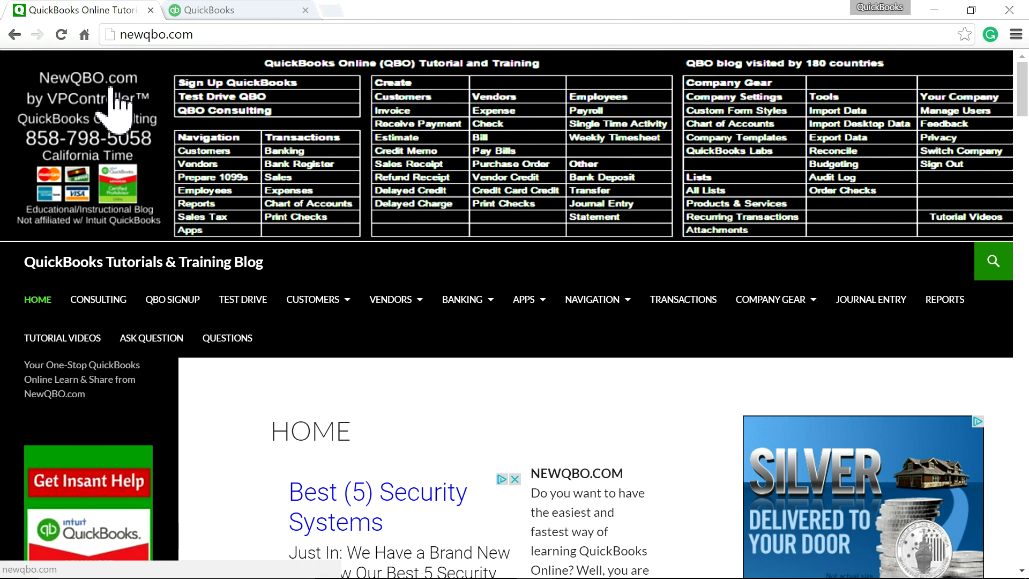